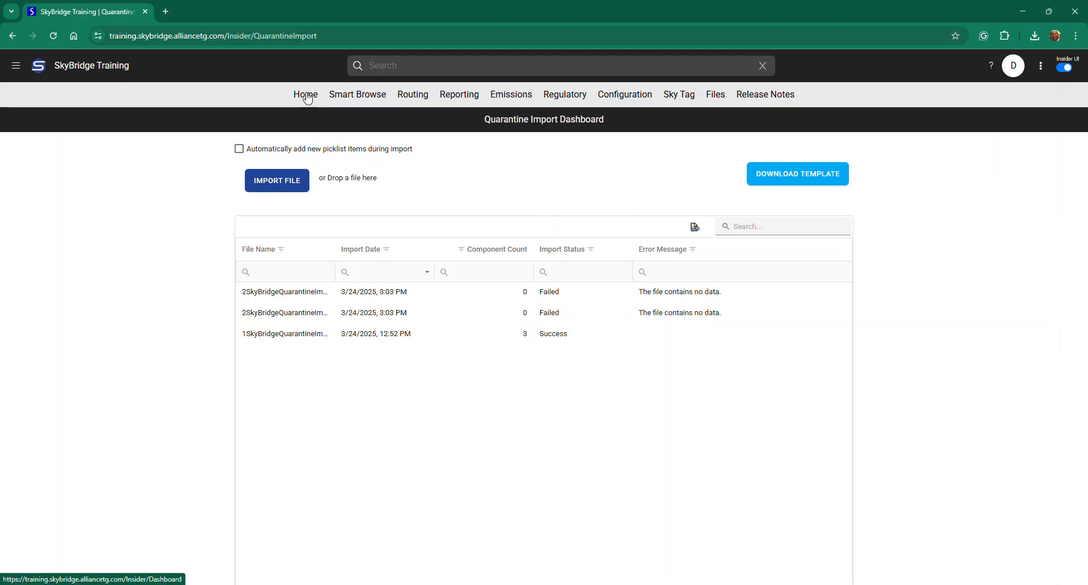
- Go to the home dashboard, and from there open the Quarantine Import Dashboard
{"action": "left_click", "coordinate": [308, 99]}
{"action": "mouse_move", "coordinate": [343, 100]}
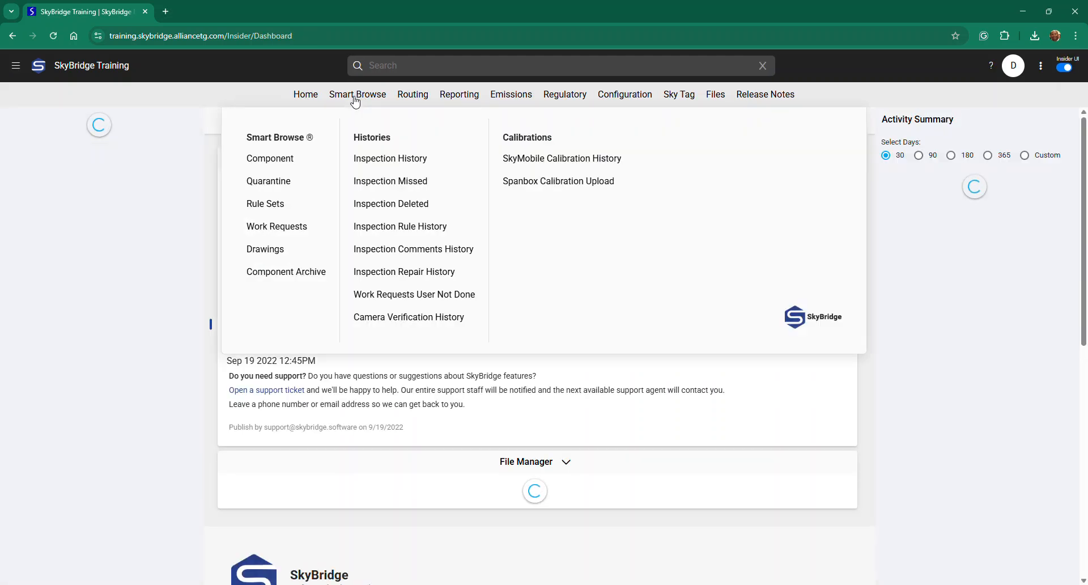
{"action": "mouse_move", "coordinate": [615, 101]}
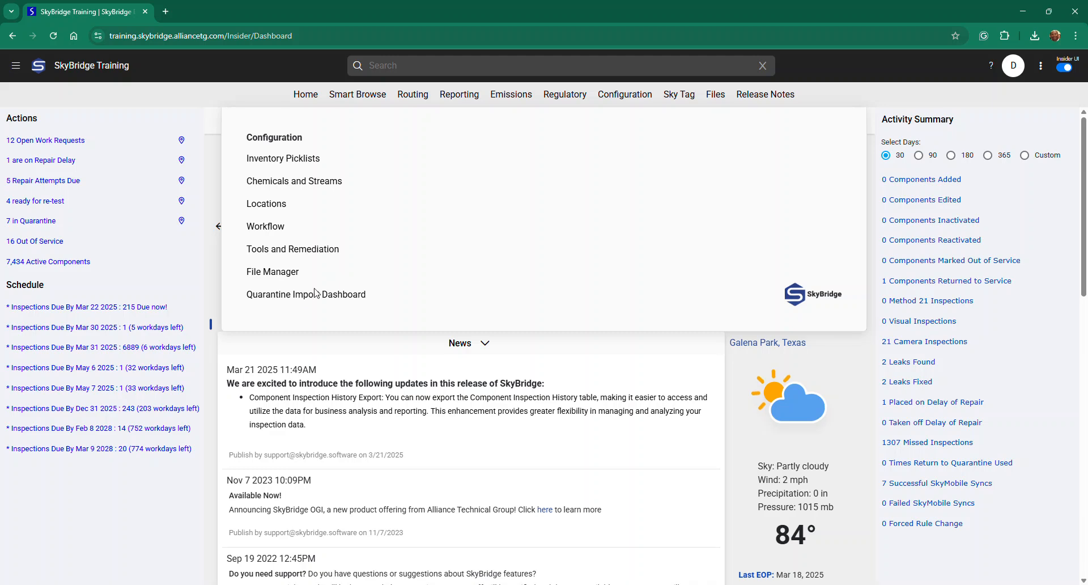
{"action": "left_click", "coordinate": [269, 301]}
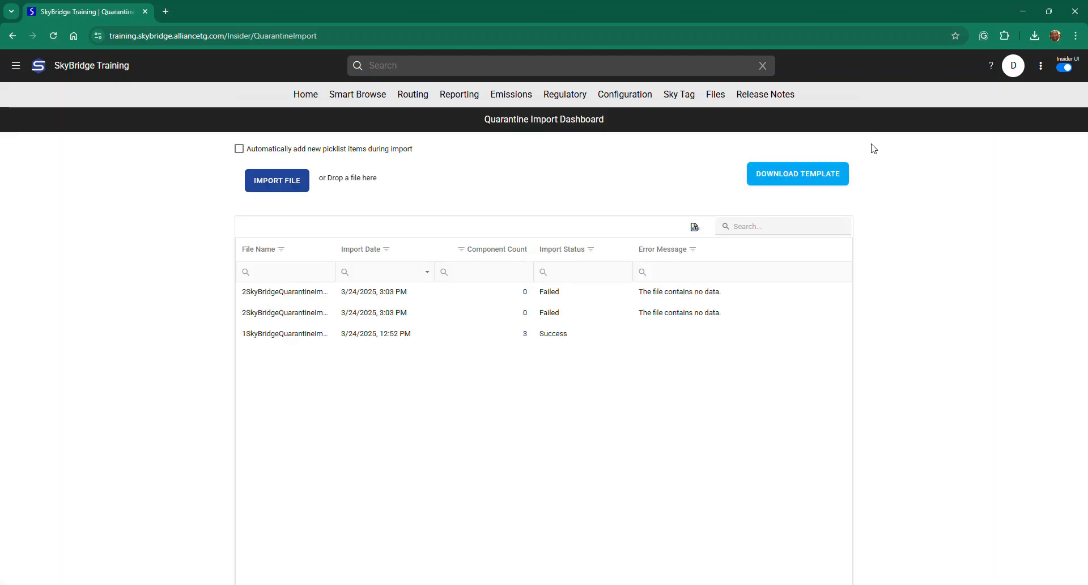
- Download the quarantine import template to the Training Stuff folder as XSkyBridgeQuarantineImport (1).xlsx
{"action": "left_click", "coordinate": [792, 180]}
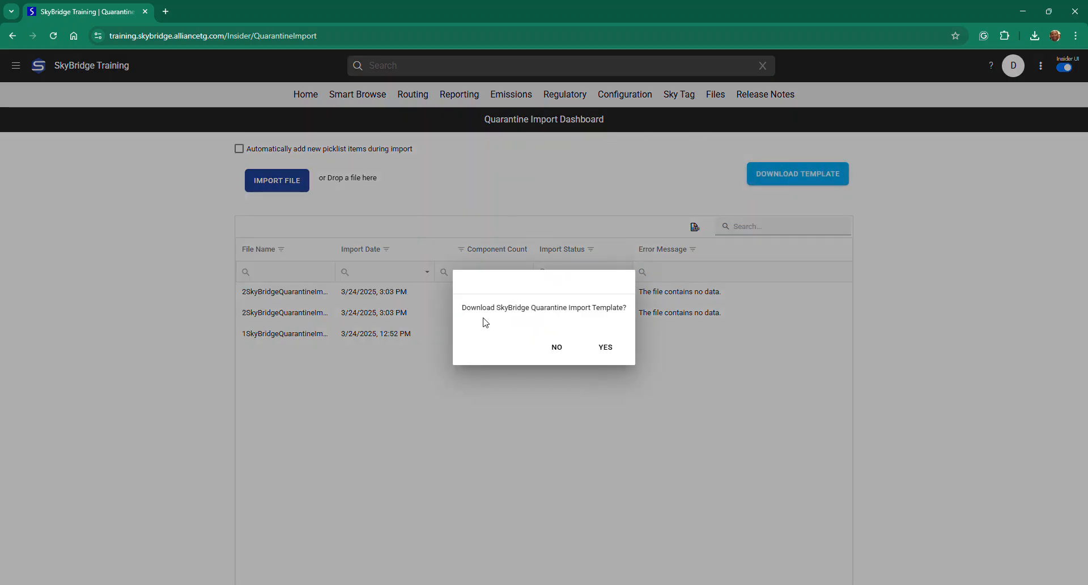
{"action": "left_click", "coordinate": [600, 350]}
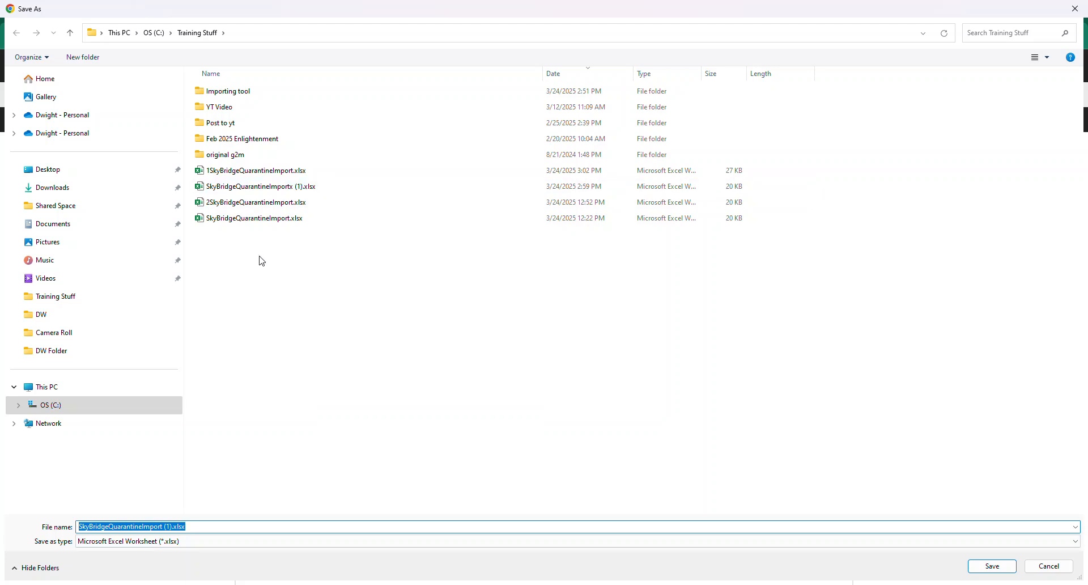
{"action": "left_click", "coordinate": [80, 527]}
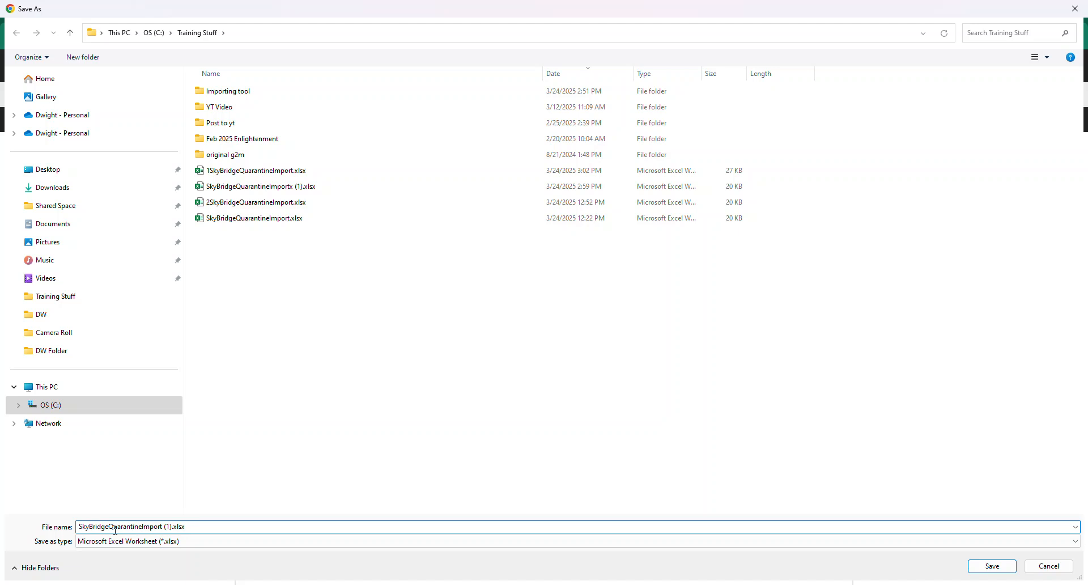
{"action": "type", "text": "X"}
{"action": "left_click", "coordinate": [987, 568]}
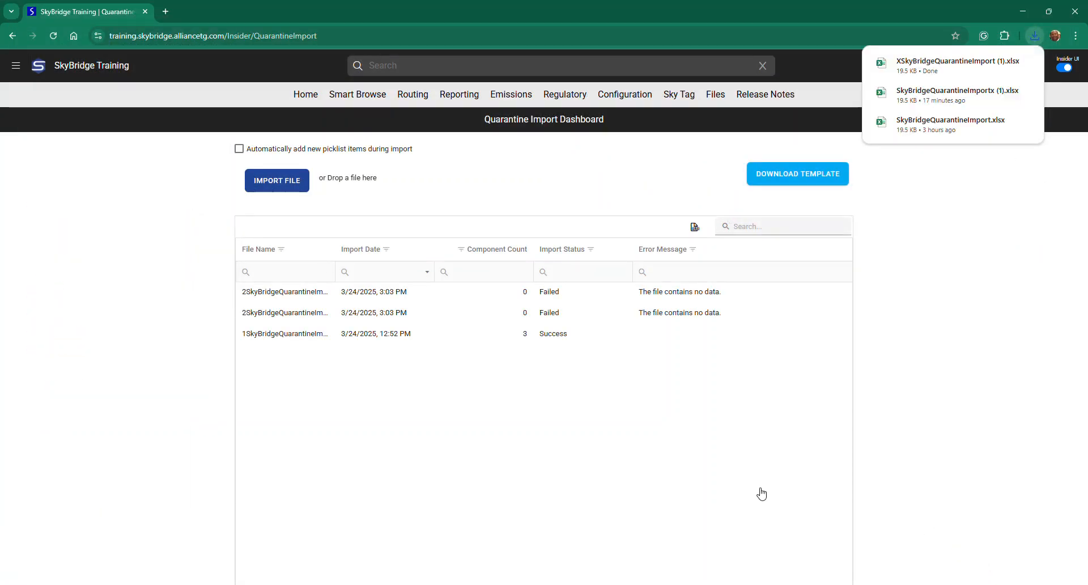
- Open the downloaded XSkyBridgeQuarantineImport (1).xlsx in Excel and enable editing
{"action": "mouse_move", "coordinate": [926, 74]}
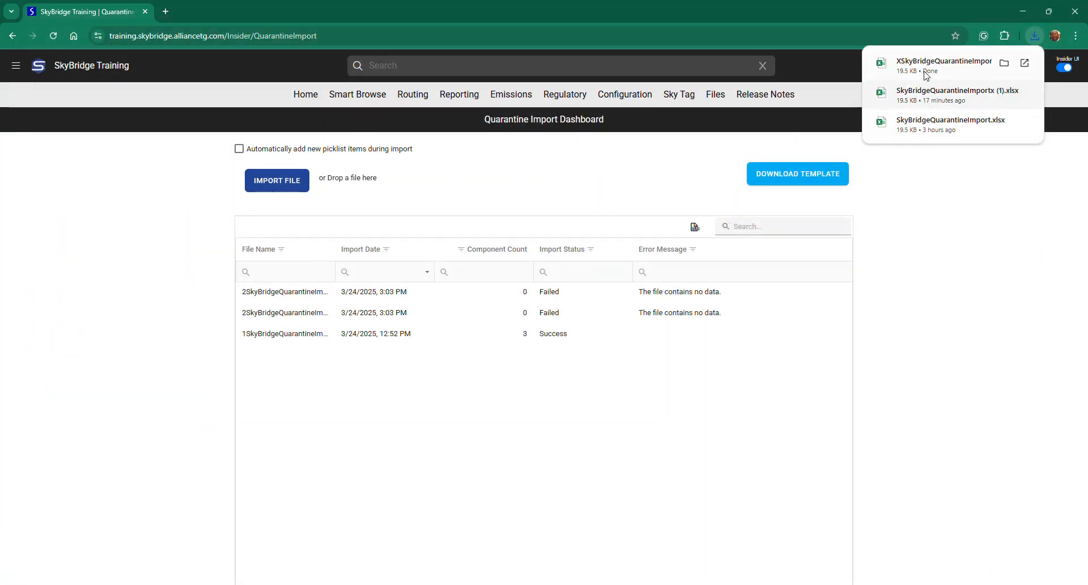
{"action": "left_click", "coordinate": [1002, 64]}
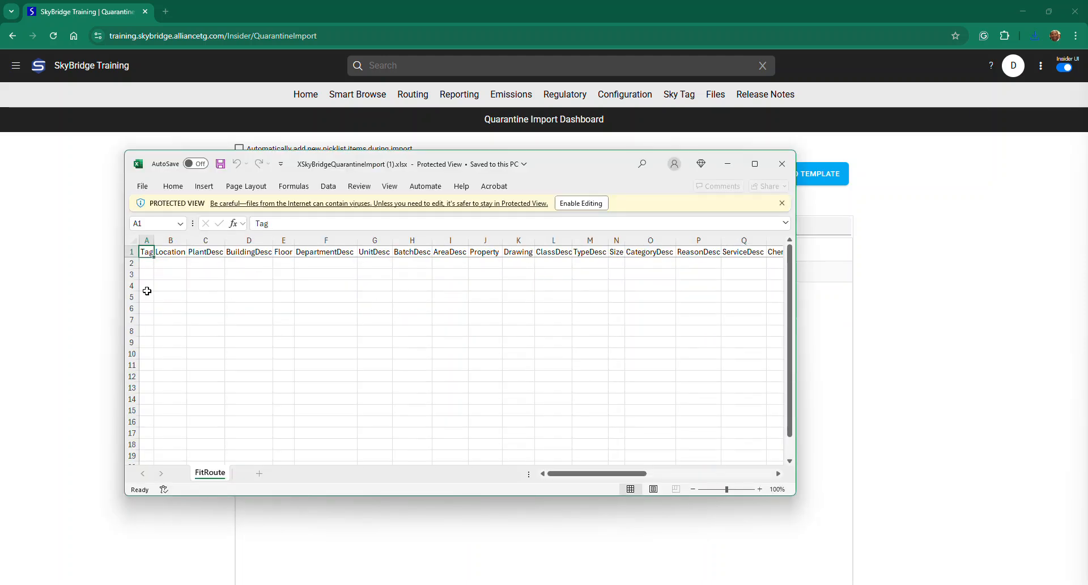
{"action": "left_click", "coordinate": [589, 203]}
- Widen the Tag column and fill A2:A8 with the tag series DW100 to DW106
{"action": "left_click", "coordinate": [162, 318]}
{"action": "left_click_drag", "start_coordinate": [167, 293], "coordinate": [242, 300]}
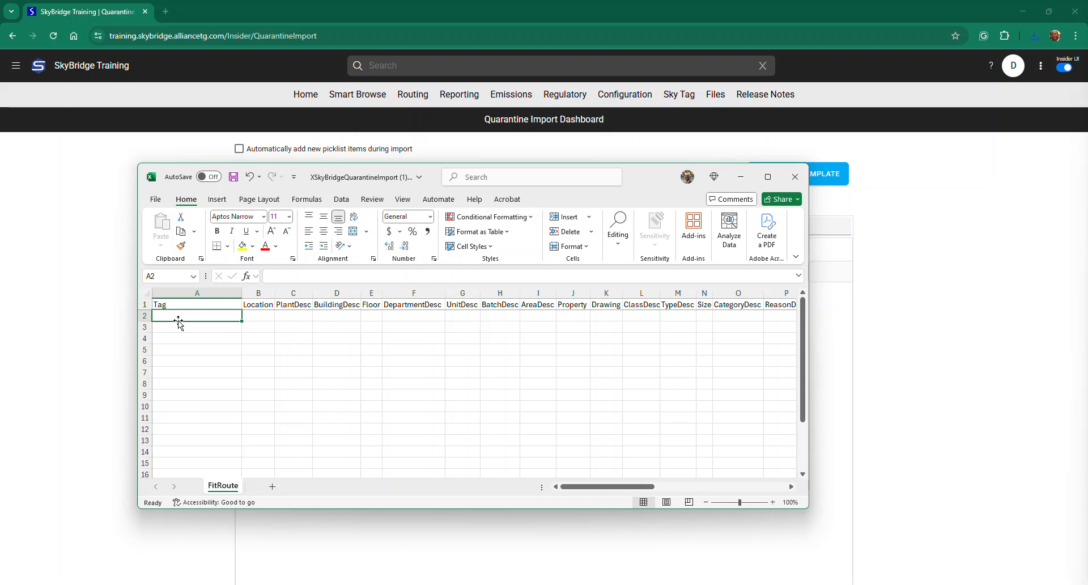
{"action": "type", "text": "DW100"}
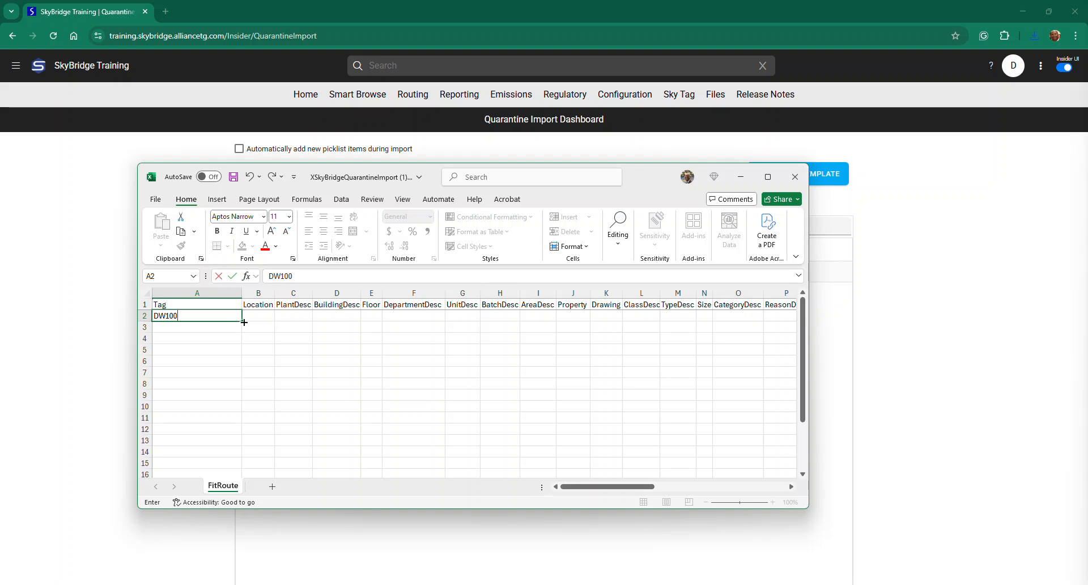
{"action": "left_click_drag", "start_coordinate": [243, 322], "coordinate": [242, 323]}
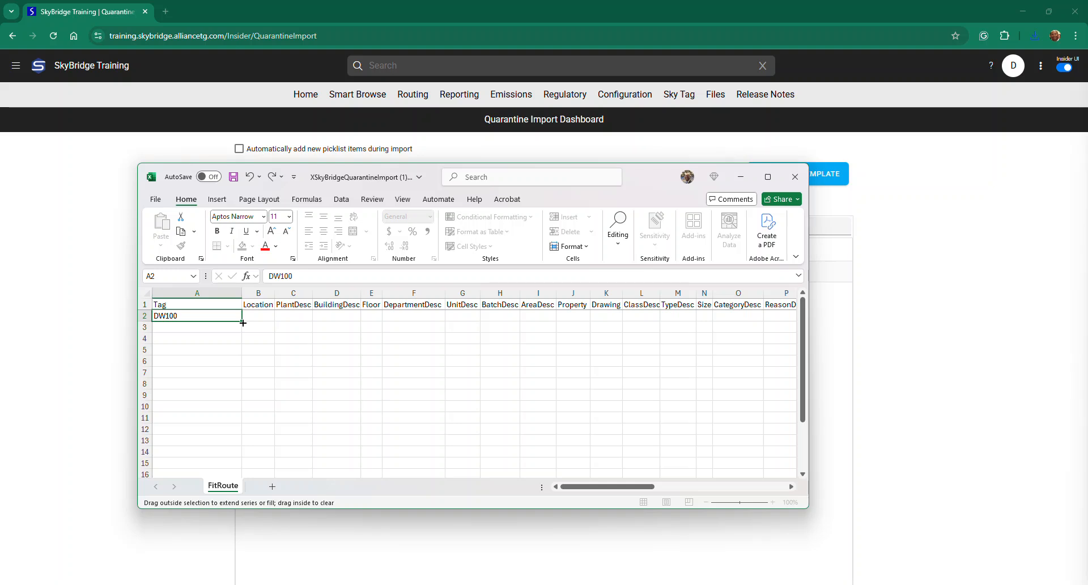
{"action": "mouse_move", "coordinate": [243, 322]}
{"action": "left_mouse_down"}
{"action": "mouse_move", "coordinate": [252, 320]}
{"action": "mouse_move", "coordinate": [241, 321]}
{"action": "left_mouse_up"}
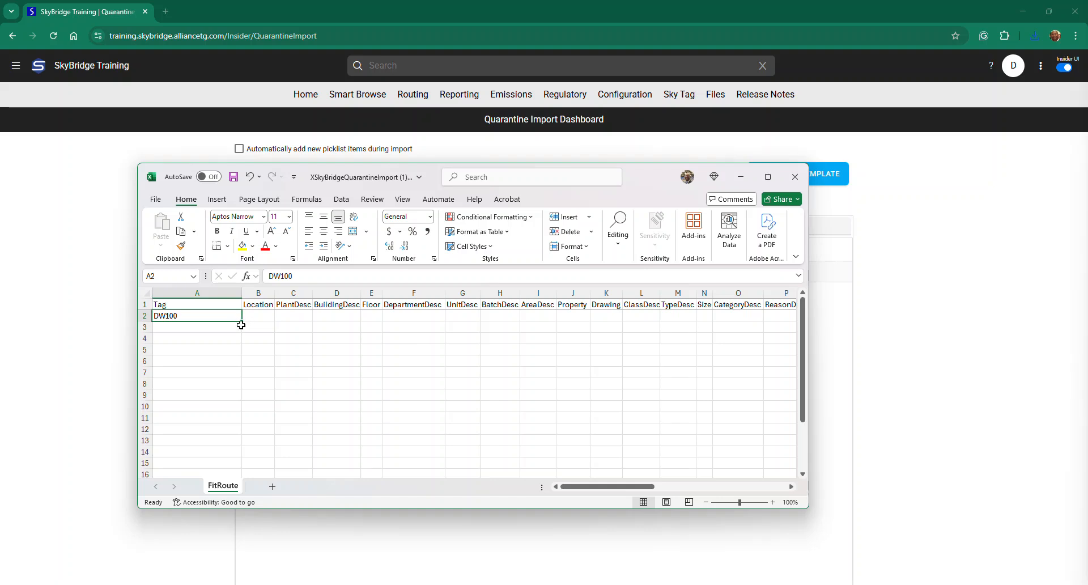
{"action": "key", "text": "Return"}
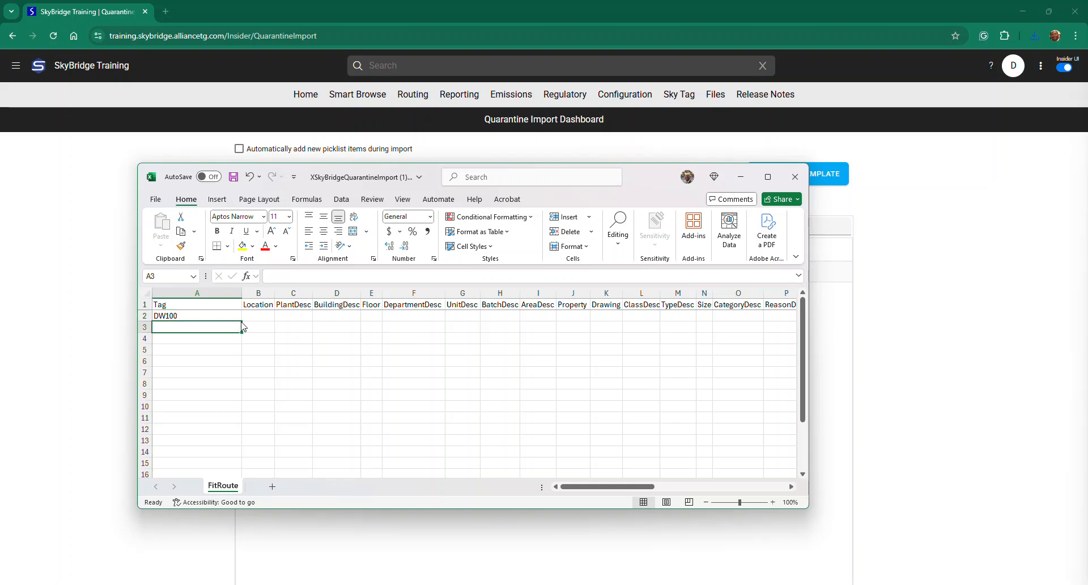
{"action": "left_click", "coordinate": [233, 316]}
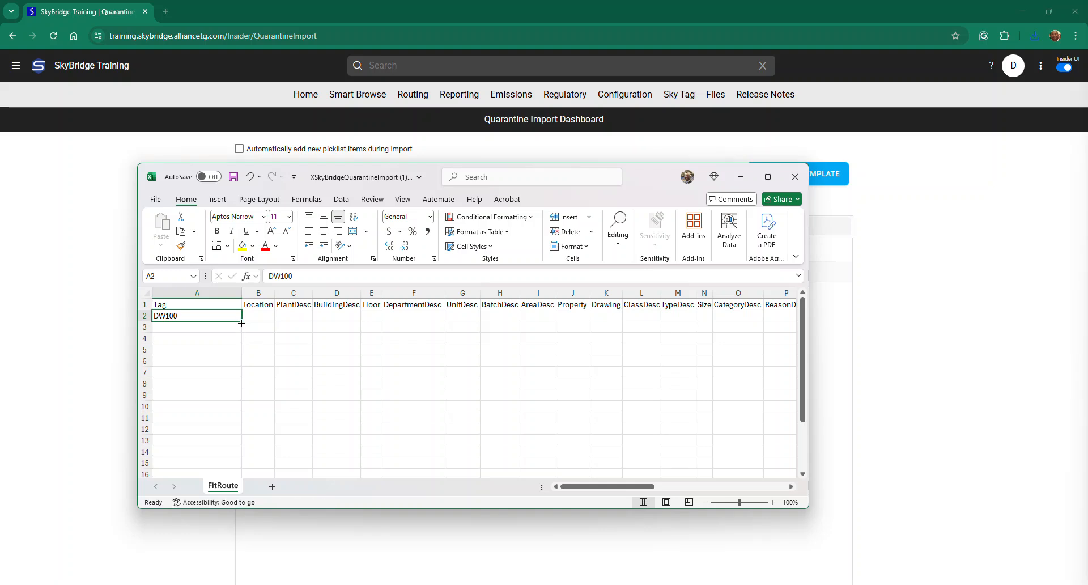
{"action": "left_click_drag", "start_coordinate": [242, 321], "coordinate": [231, 388]}
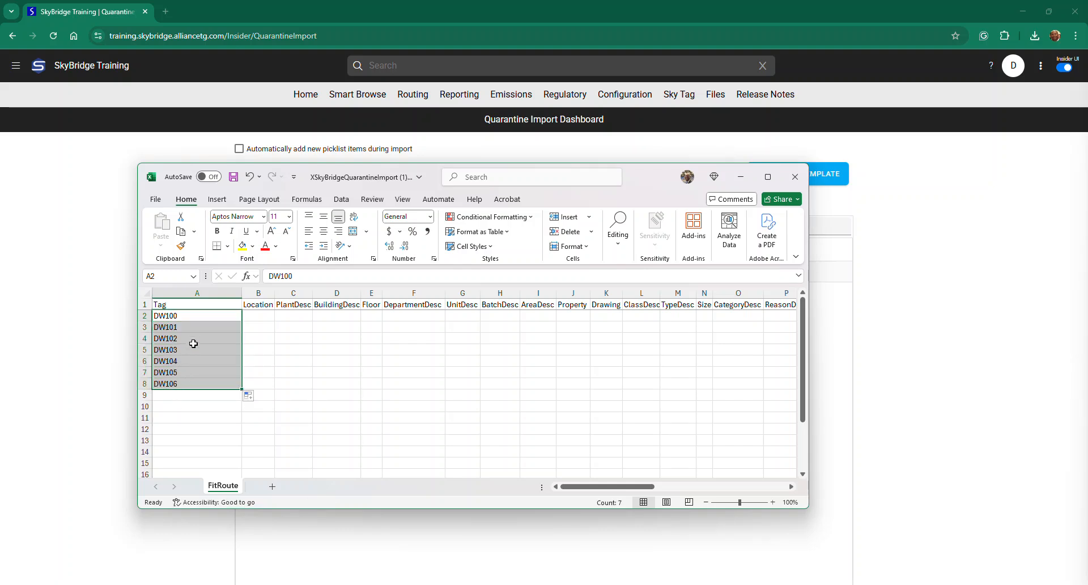
- Enter "North of PUMP209" as the location for DW100 and widen the Location column to fit it
{"action": "left_click", "coordinate": [260, 318]}
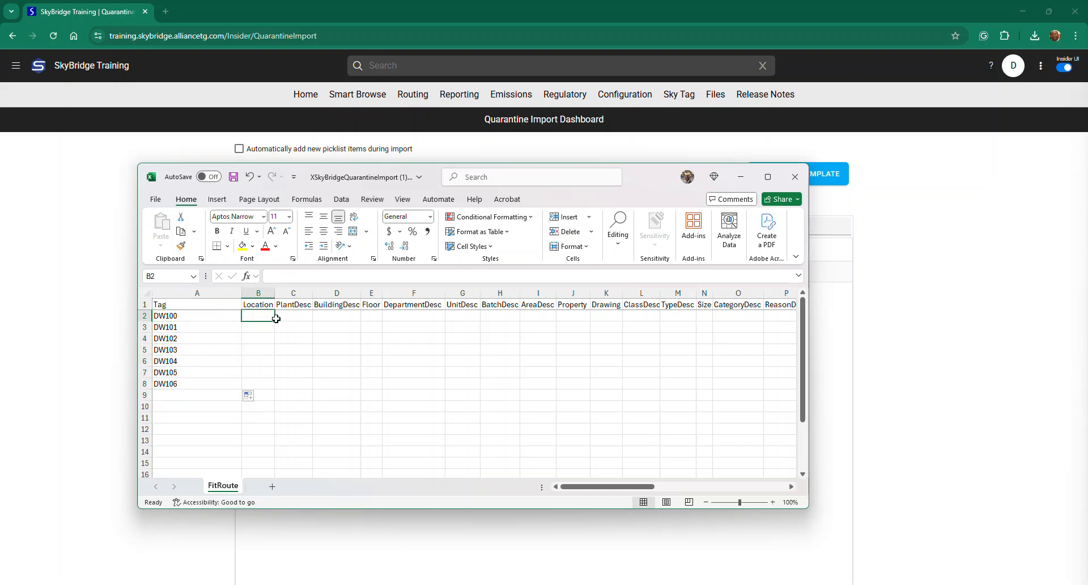
{"action": "type", "text": "North o"}
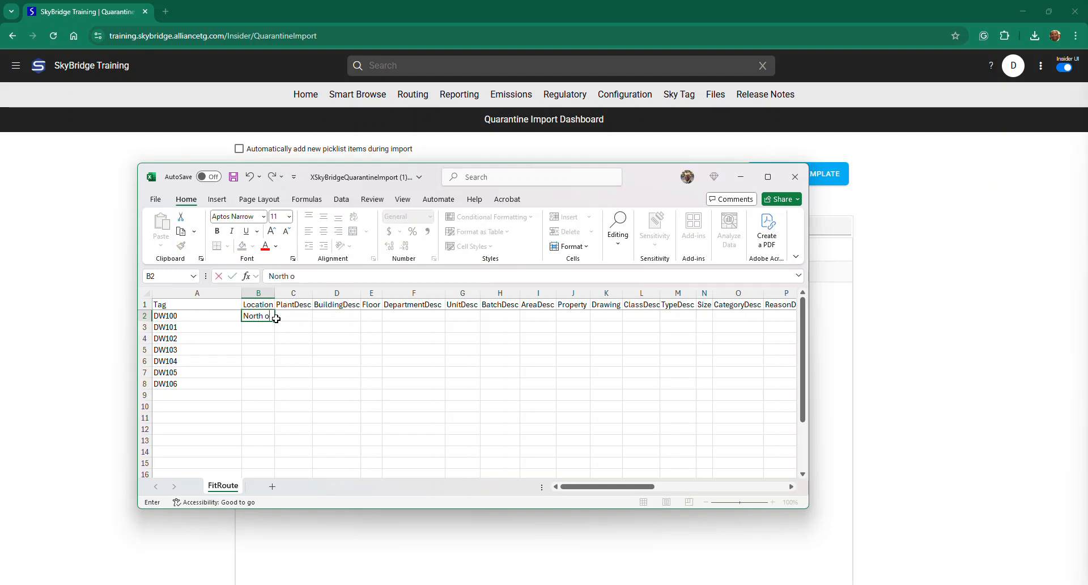
{"action": "type", "text": "f PUMP209"}
{"action": "left_click", "coordinate": [294, 328]}
{"action": "left_click", "coordinate": [267, 305]}
{"action": "left_click_drag", "start_coordinate": [275, 294], "coordinate": [311, 294]}
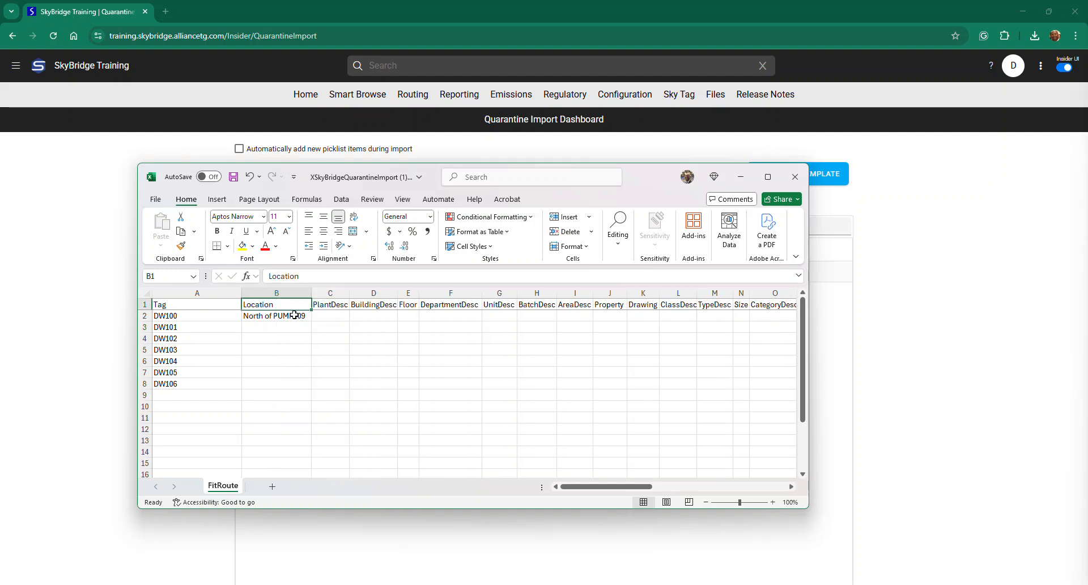
- Fill the location down from B2 through B8 as a series ending at North of PUMP215
{"action": "left_click", "coordinate": [305, 325]}
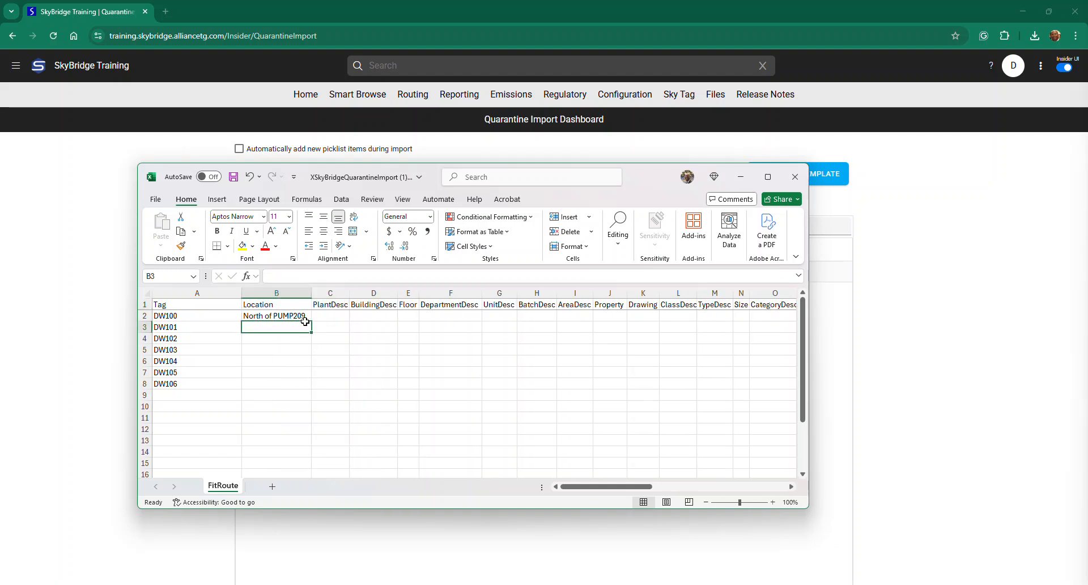
{"action": "key", "text": "Up"}
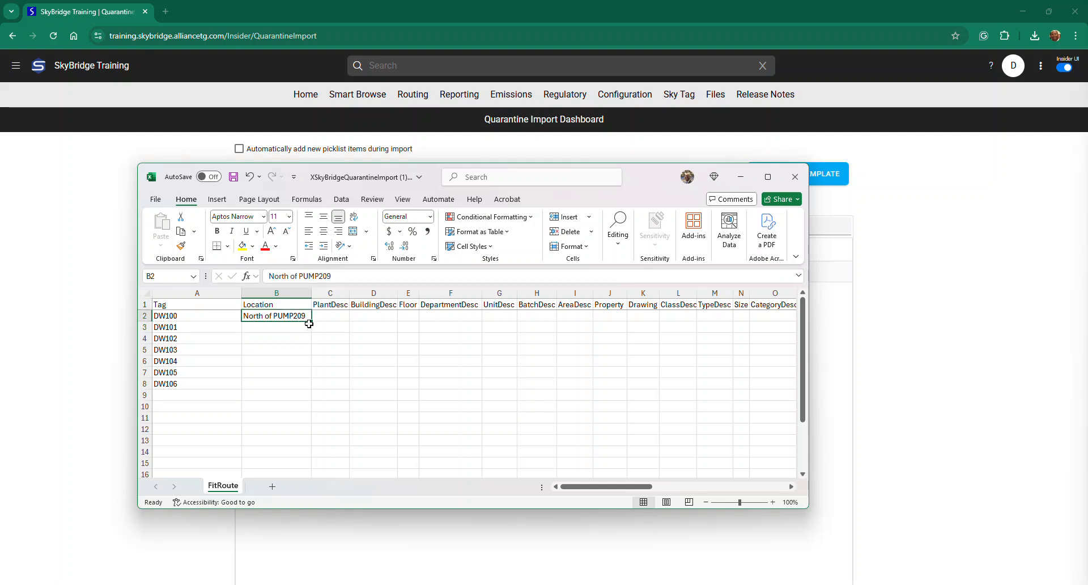
{"action": "left_click_drag", "start_coordinate": [310, 323], "coordinate": [292, 390]}
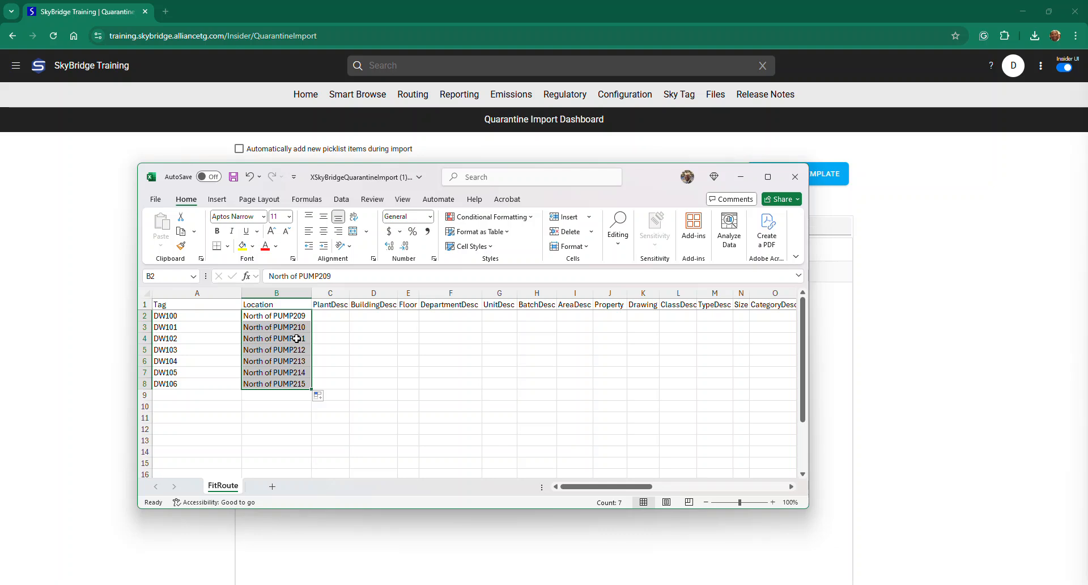
- Choose TEXAS 1 as the PlantDesc for DW100 and fill it down as a series through the DW106 row
{"action": "left_click", "coordinate": [341, 318]}
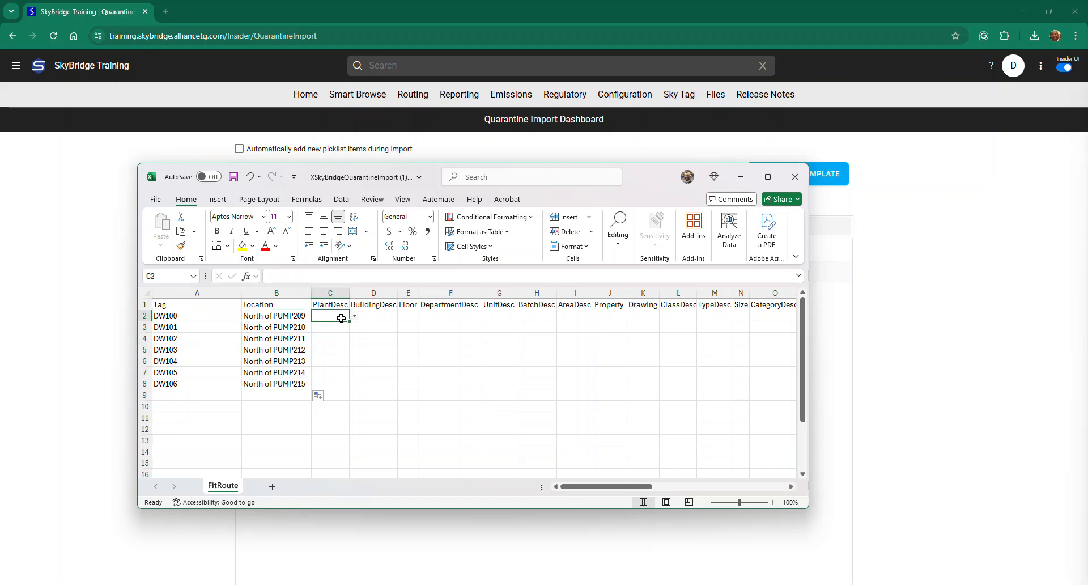
{"action": "left_click", "coordinate": [356, 317]}
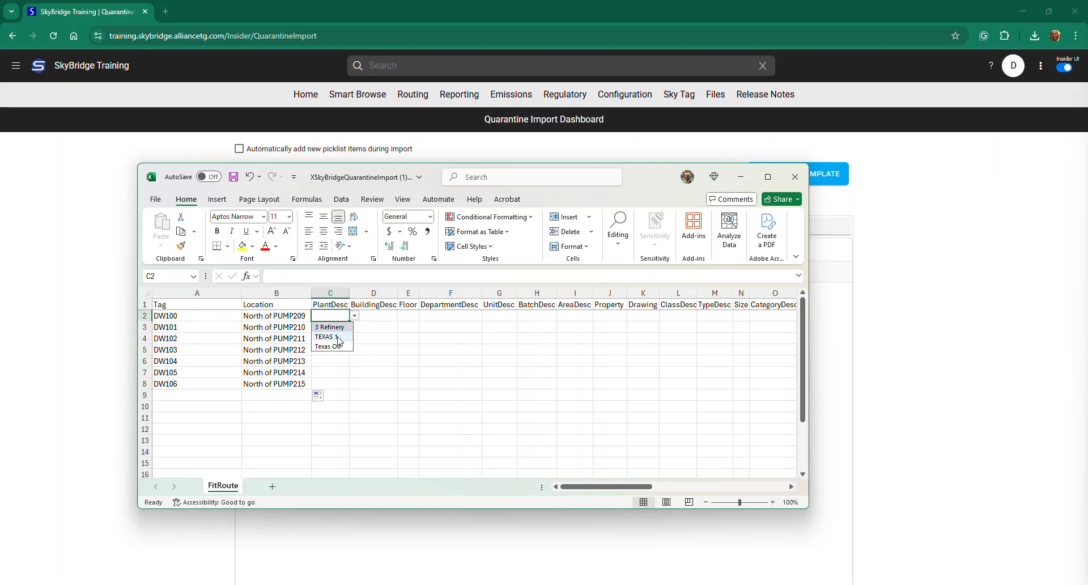
{"action": "left_click", "coordinate": [338, 337]}
{"action": "left_click", "coordinate": [391, 306]}
{"action": "left_click", "coordinate": [330, 317]}
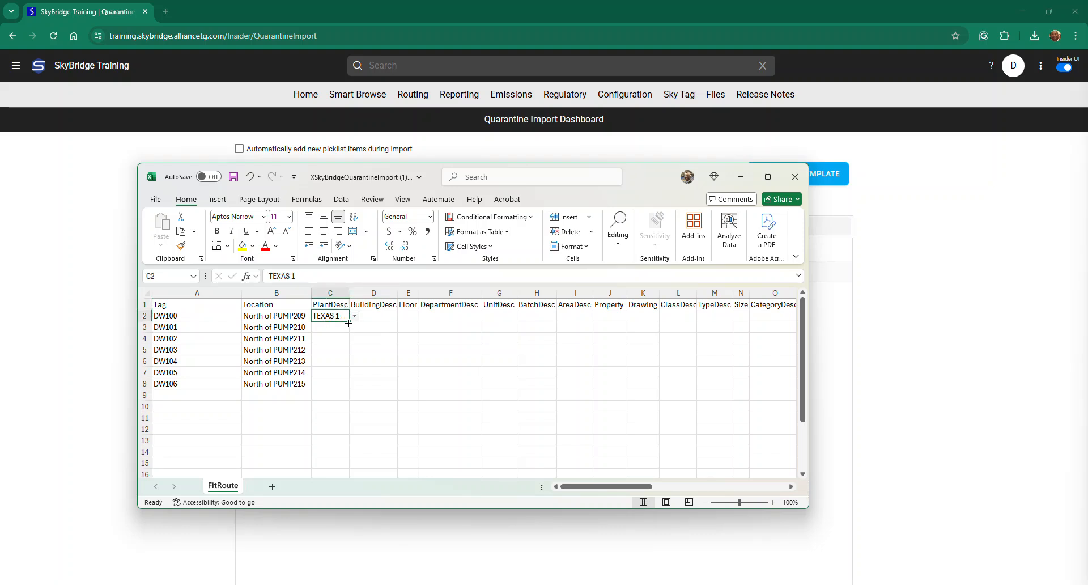
{"action": "left_click_drag", "start_coordinate": [349, 322], "coordinate": [342, 386]}
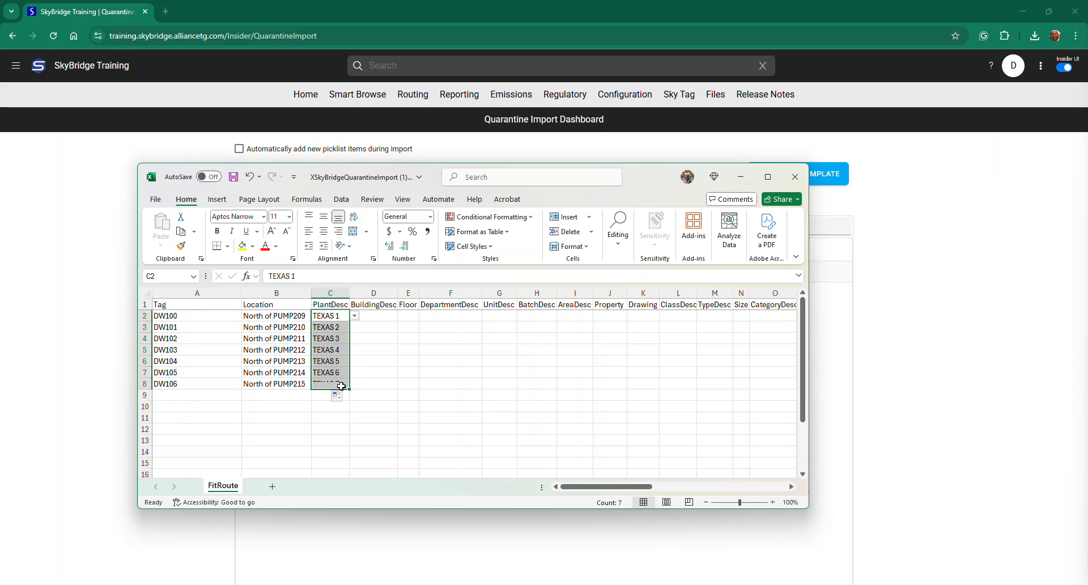
{"action": "left_click", "coordinate": [406, 388]}
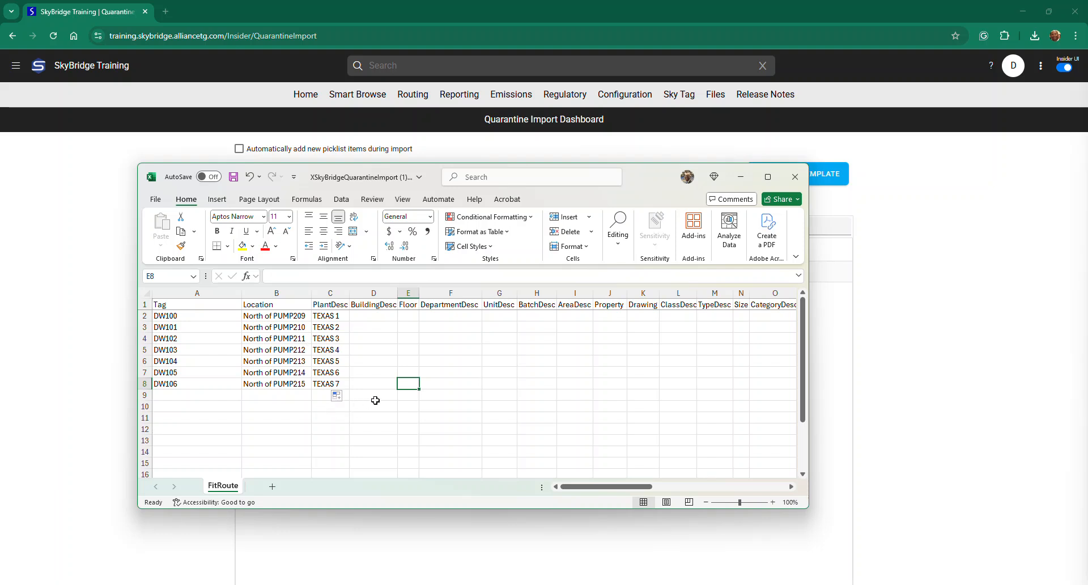
- Choose VALVE as the ClassDesc for DW100 and copy it down through the DW106 row
{"action": "left_click", "coordinate": [679, 316]}
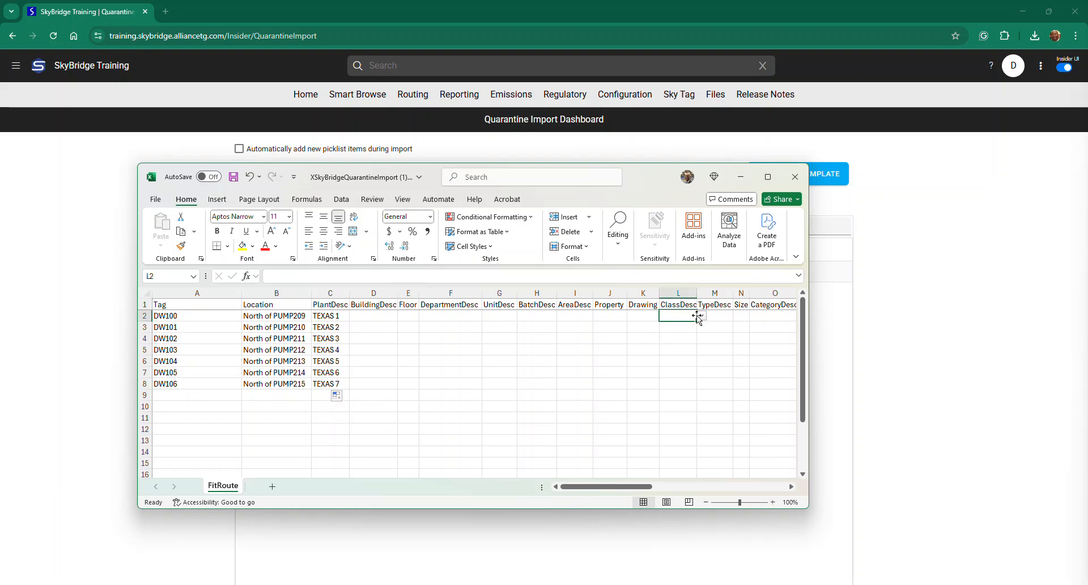
{"action": "left_click", "coordinate": [702, 316]}
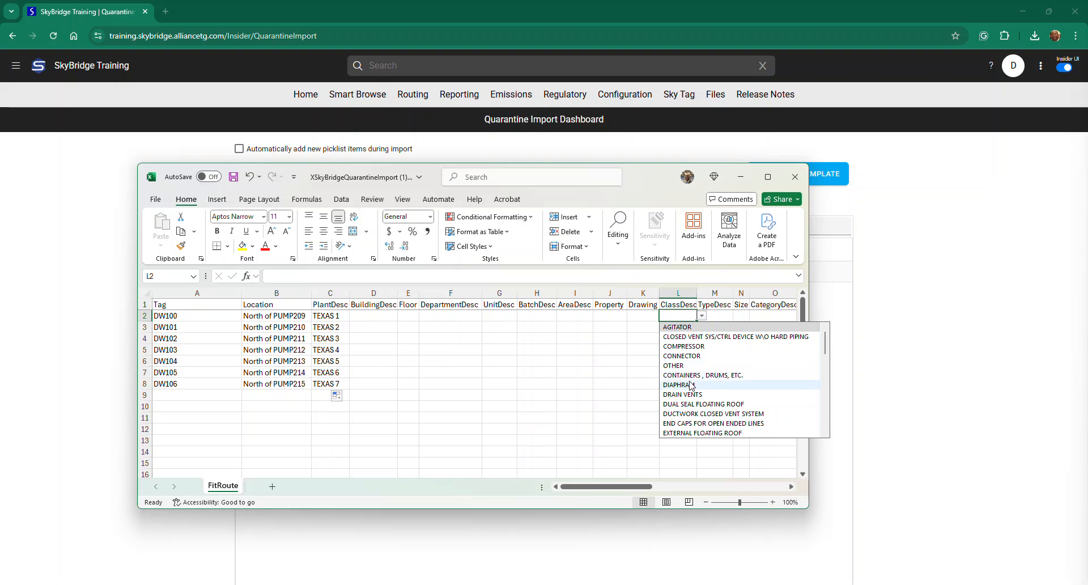
{"action": "scroll", "coordinate": [691, 386], "scroll_direction": "down", "scroll_amount": 7}
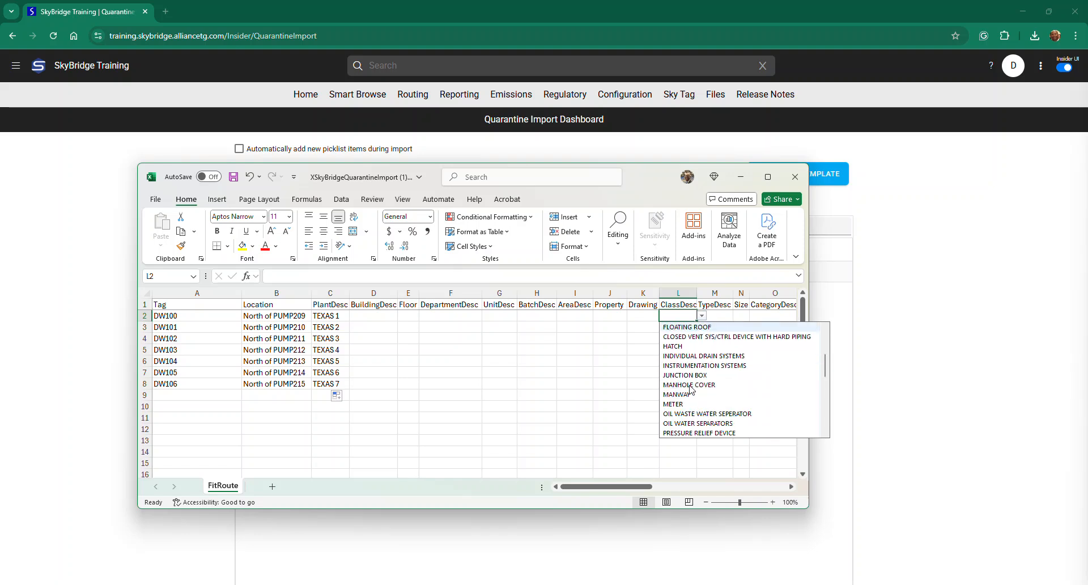
{"action": "scroll", "coordinate": [691, 388], "scroll_direction": "down", "scroll_amount": 1}
{"action": "left_click", "coordinate": [685, 378]}
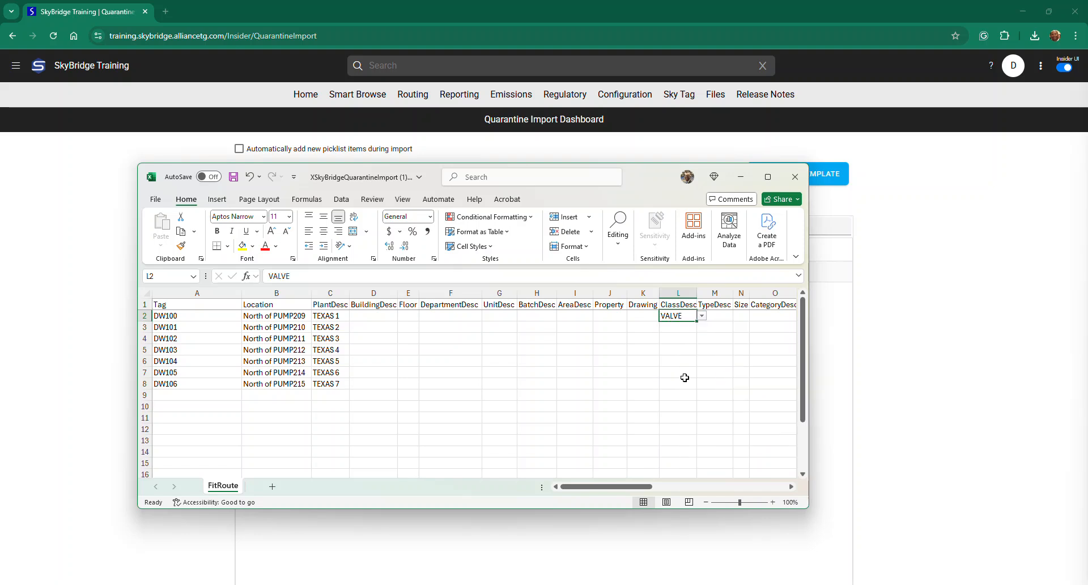
{"action": "left_click_drag", "start_coordinate": [697, 322], "coordinate": [682, 390]}
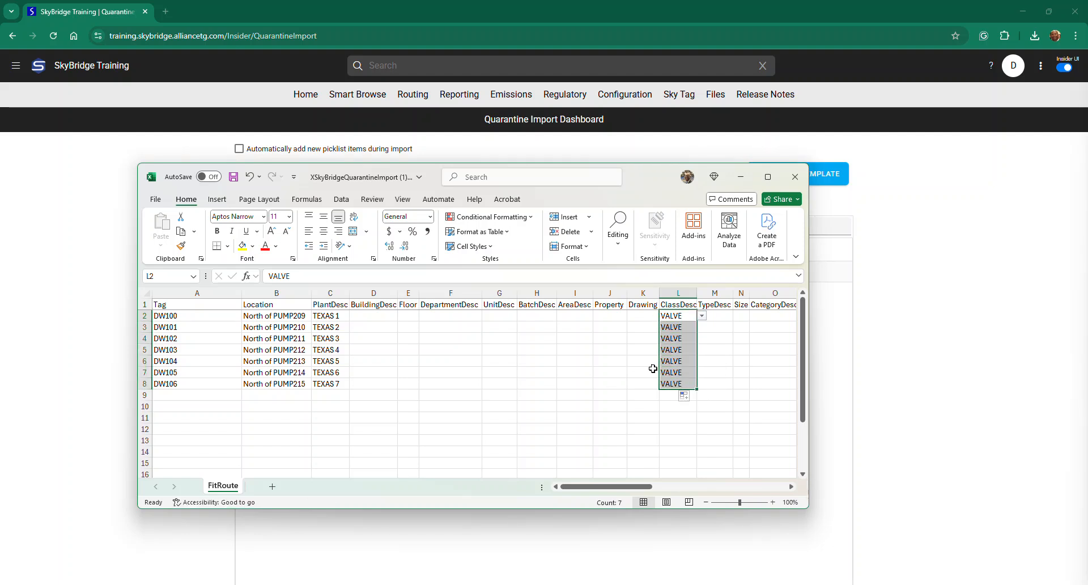
- Choose Unit 30 as the UnitDesc for DW100 and fill it down as a series through the DW106 row
{"action": "left_click", "coordinate": [744, 318]}
{"action": "left_click", "coordinate": [498, 315]}
{"action": "left_click", "coordinate": [522, 316]}
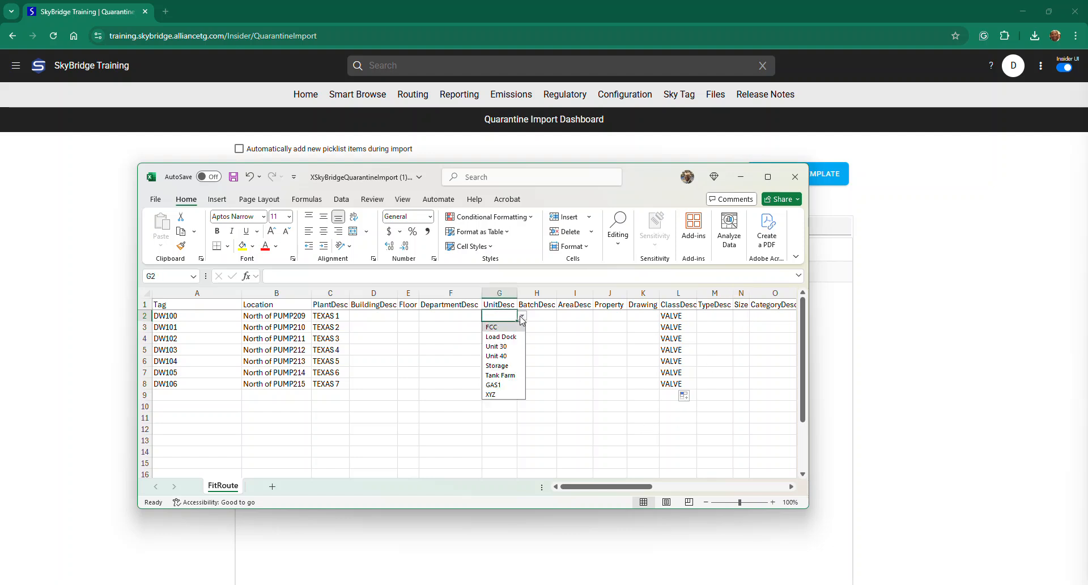
{"action": "left_click", "coordinate": [496, 347]}
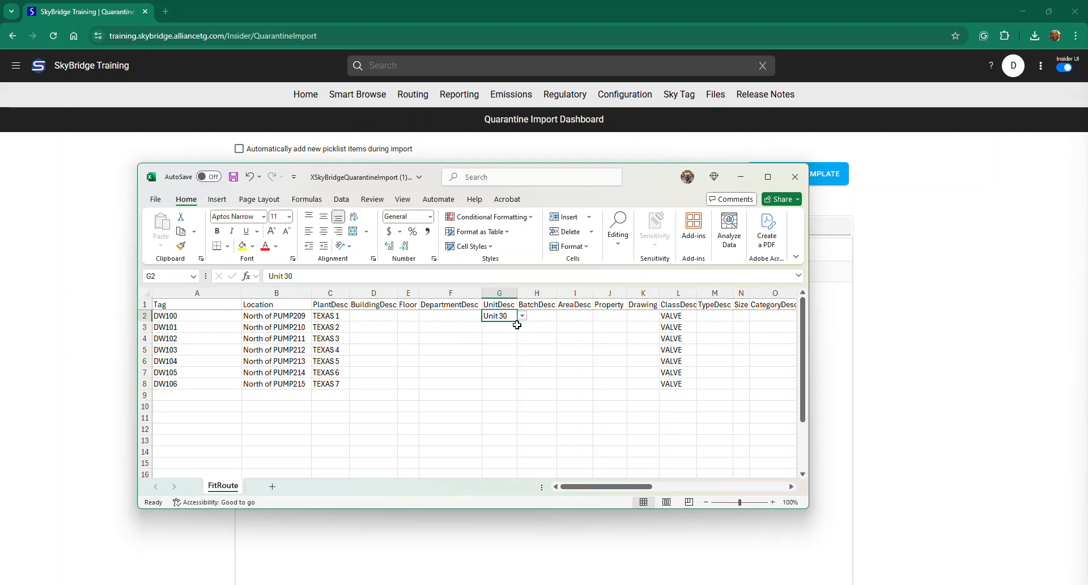
{"action": "left_click_drag", "start_coordinate": [518, 323], "coordinate": [510, 388]}
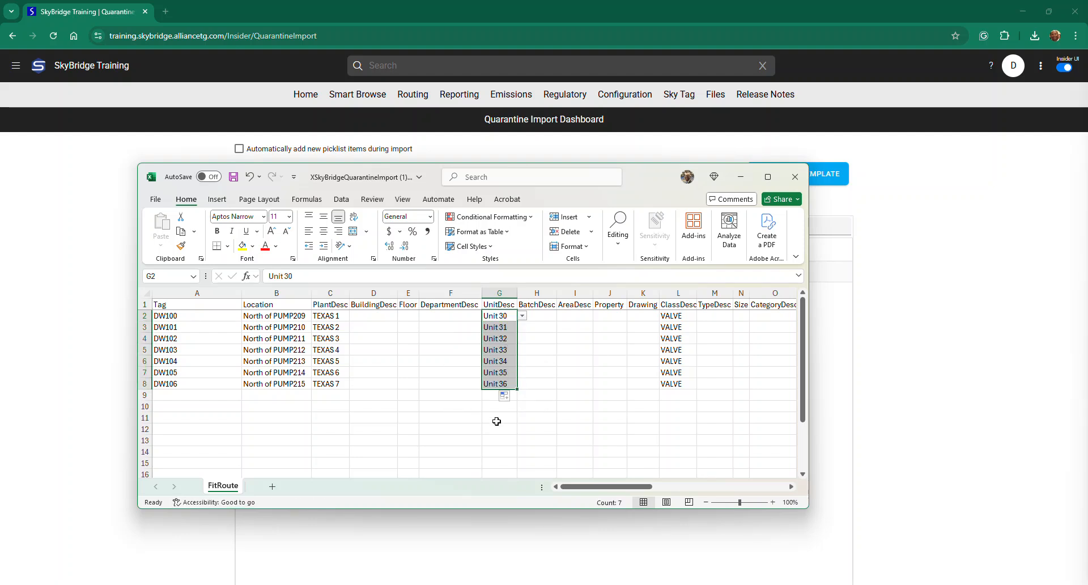
- Enter the user's first name as the LeakDasUser in AF2 and fill it down through row 10
{"action": "left_click_drag", "start_coordinate": [589, 486], "coordinate": [622, 489]}
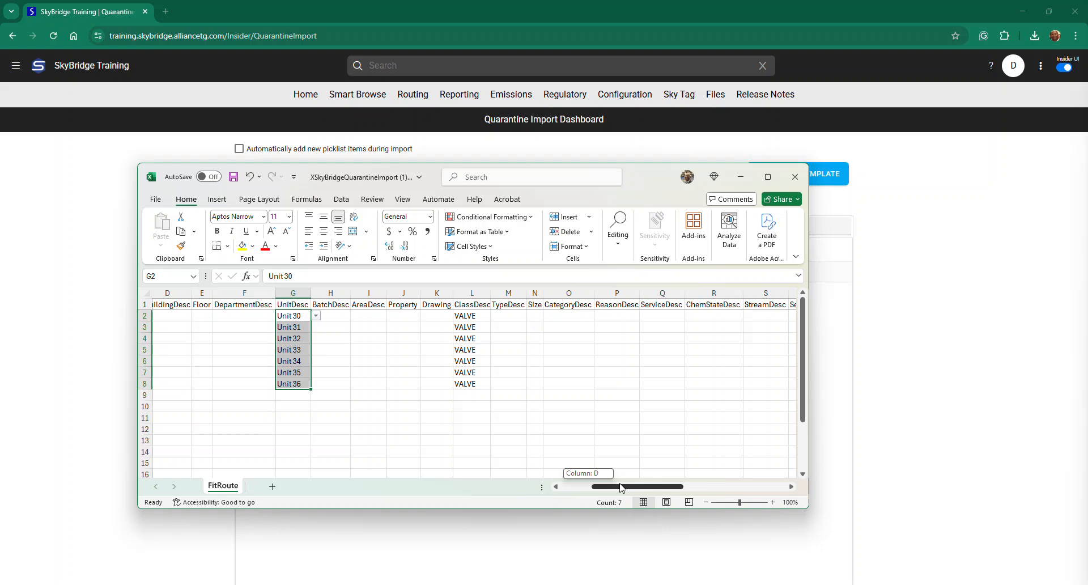
{"action": "left_click_drag", "start_coordinate": [645, 486], "coordinate": [696, 485]}
{"action": "left_click", "coordinate": [643, 316]}
{"action": "type", "text": "Dwight"}
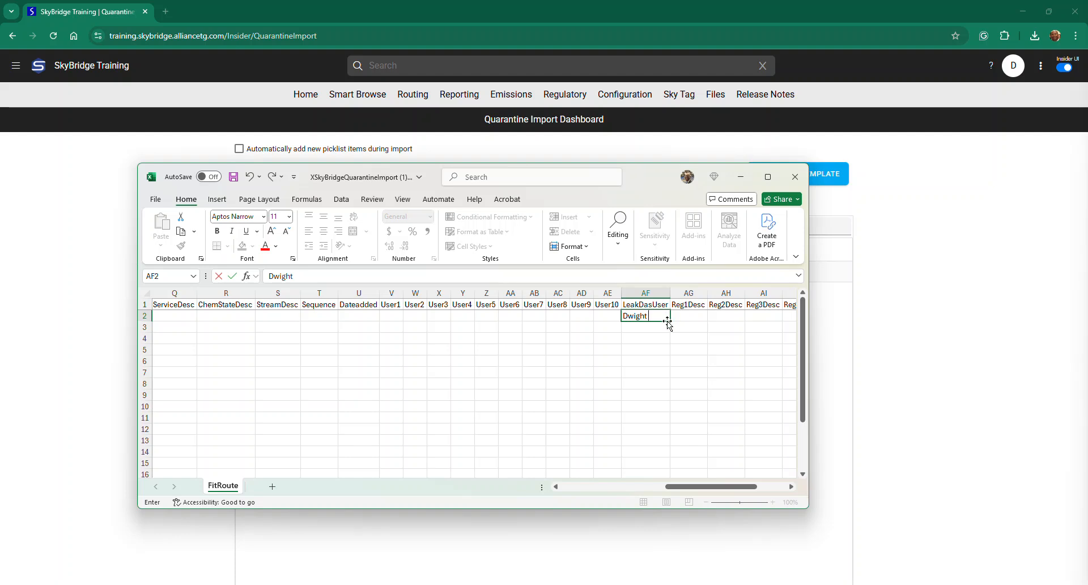
{"action": "left_click_drag", "start_coordinate": [669, 323], "coordinate": [666, 408]}
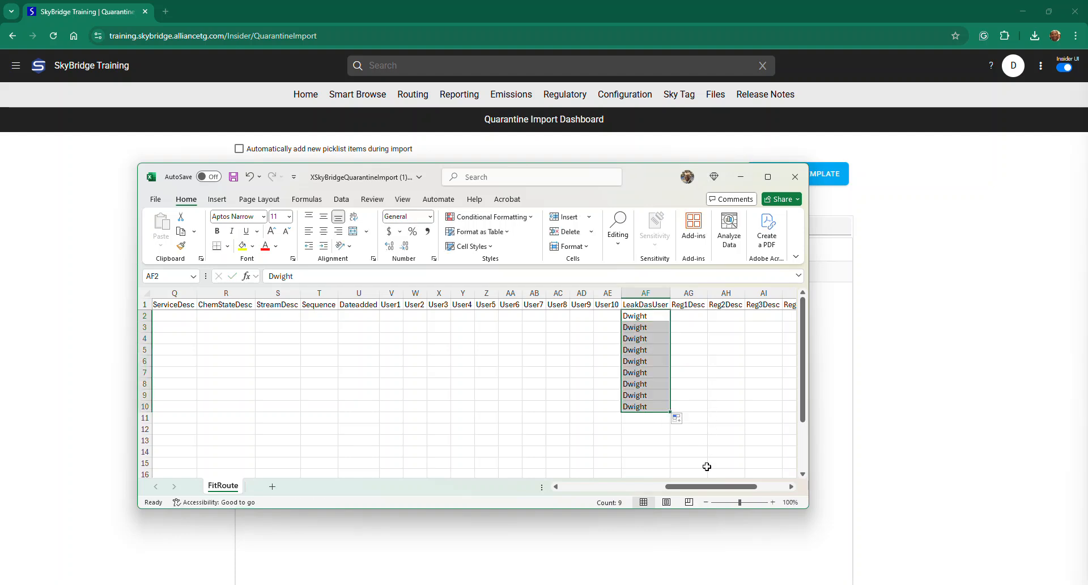
- Choose Unit 30 as the CompGroupDesc in AM2 and fill it down as a series through row 10
{"action": "left_click_drag", "start_coordinate": [705, 490], "coordinate": [778, 491]}
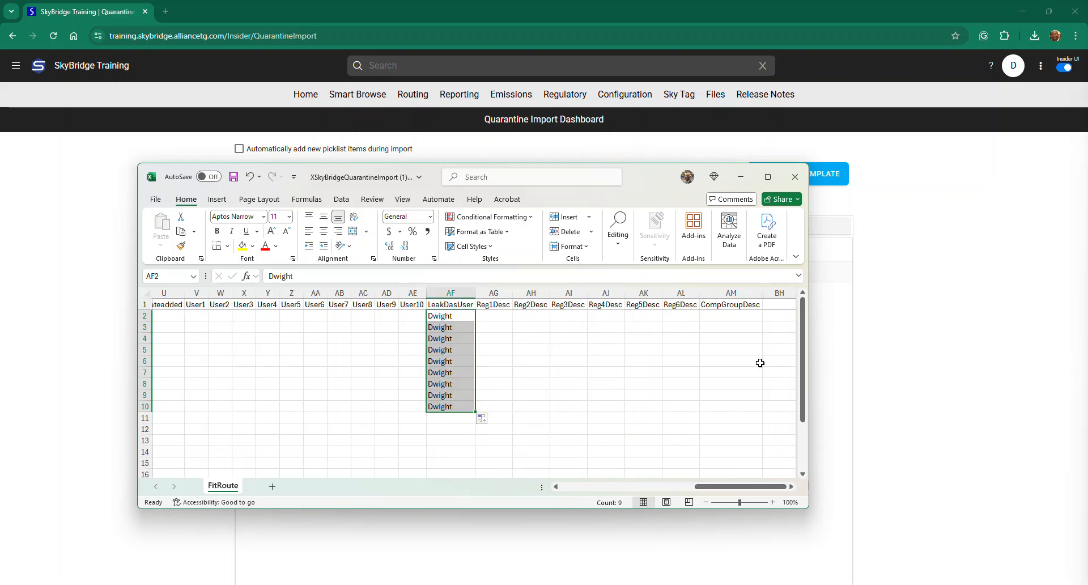
{"action": "left_click", "coordinate": [747, 320]}
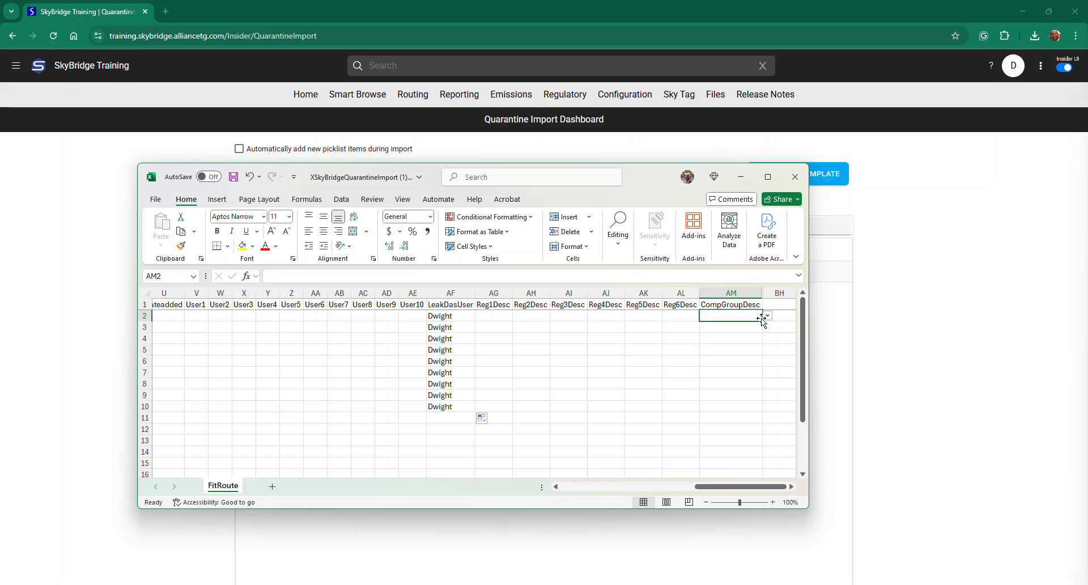
{"action": "left_click", "coordinate": [767, 318]}
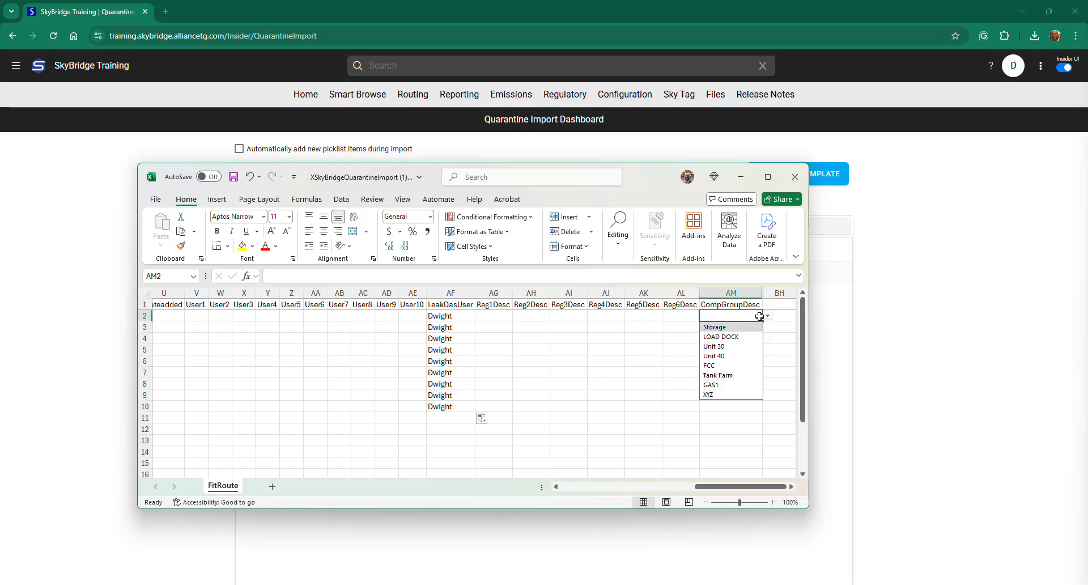
{"action": "left_click", "coordinate": [731, 343]}
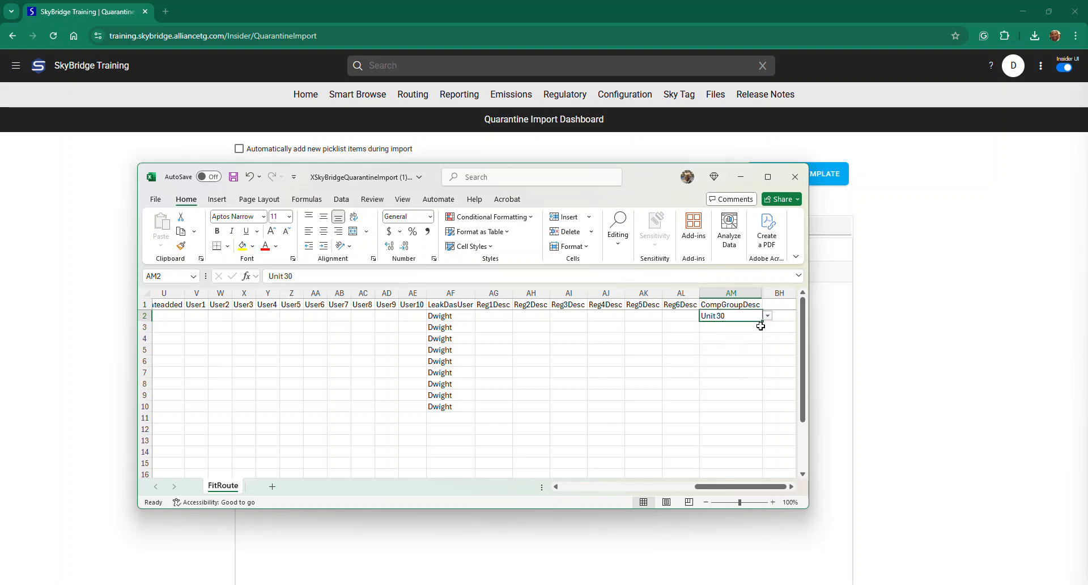
{"action": "left_click_drag", "start_coordinate": [762, 321], "coordinate": [746, 407]}
- Copy the DW100 UnitDesc value Unit 30 over the whole UnitDesc series through the DW106 row
{"action": "left_click_drag", "start_coordinate": [706, 486], "coordinate": [541, 489]}
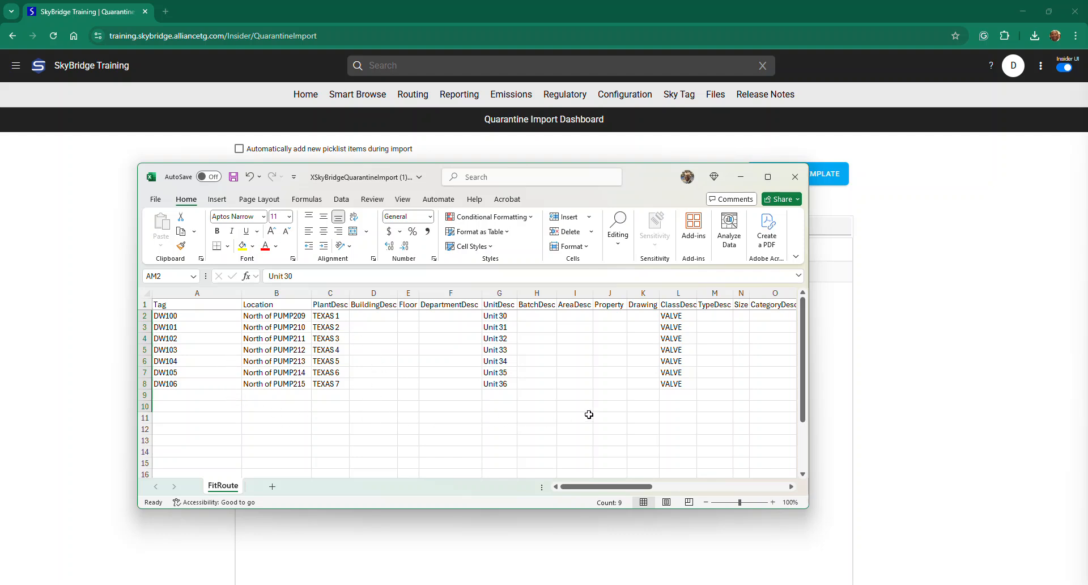
{"action": "left_click", "coordinate": [497, 319]}
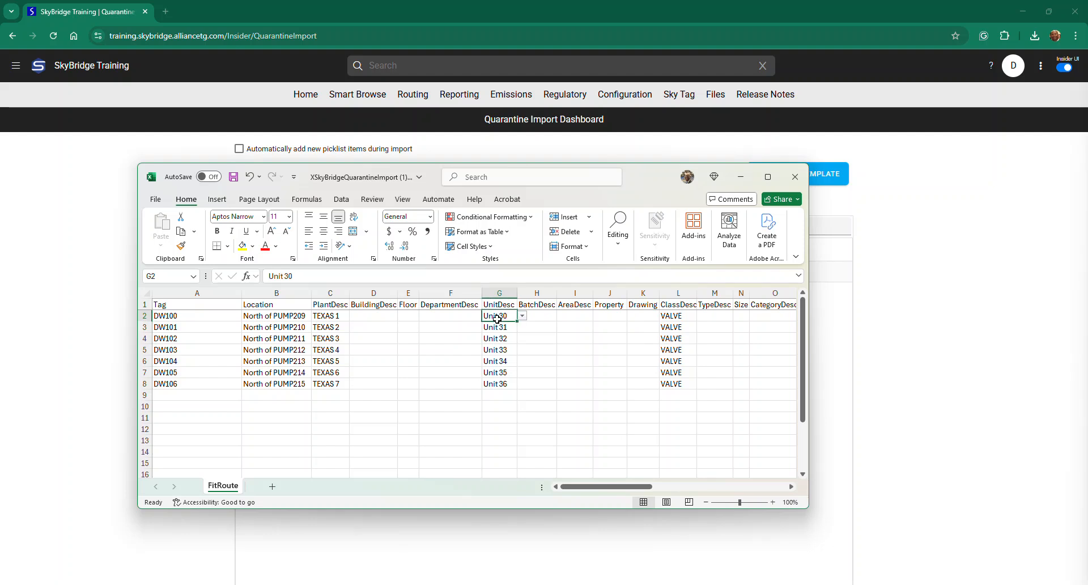
{"action": "right_click", "coordinate": [497, 319]}
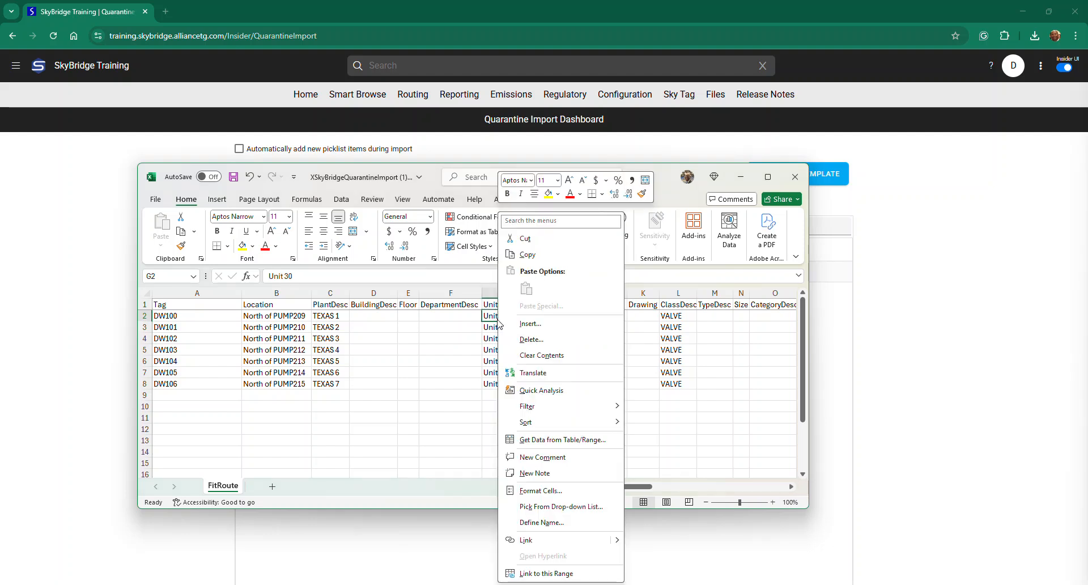
{"action": "left_click", "coordinate": [517, 252]}
{"action": "left_click_drag", "start_coordinate": [493, 319], "coordinate": [490, 384]}
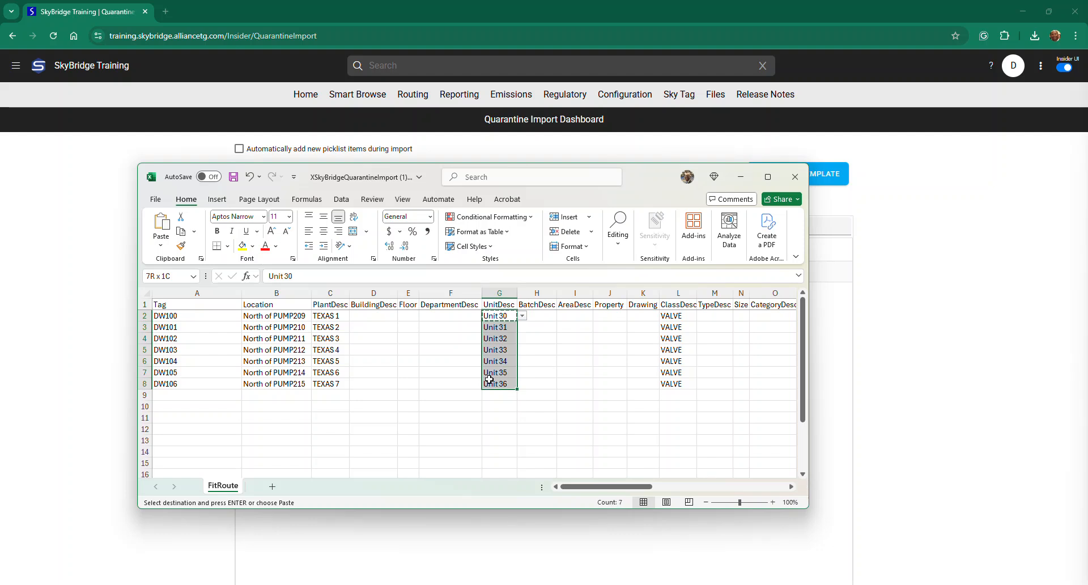
{"action": "key", "text": "ctrl+v"}
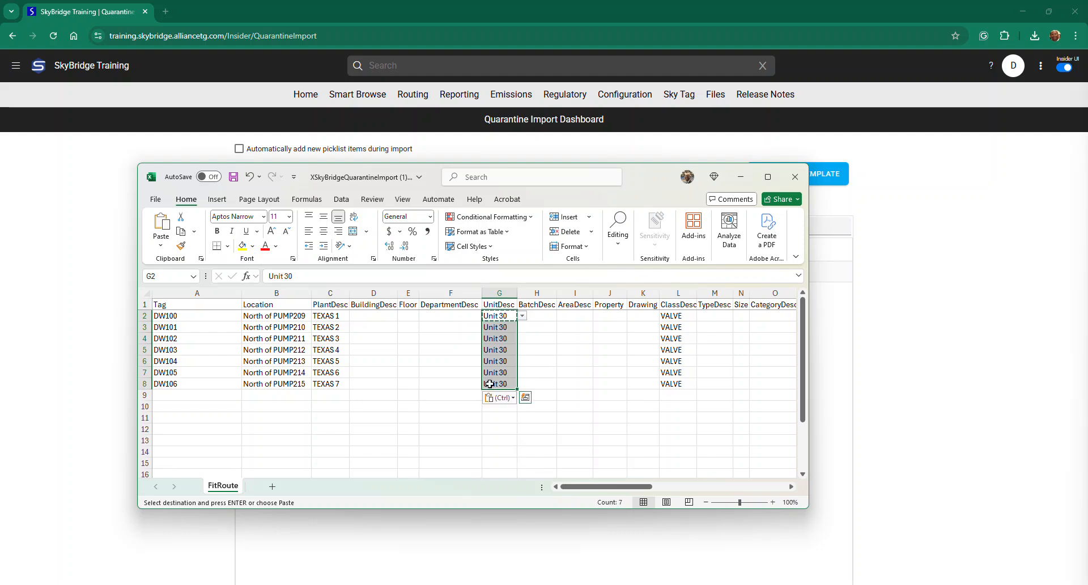
{"action": "left_click", "coordinate": [537, 361]}
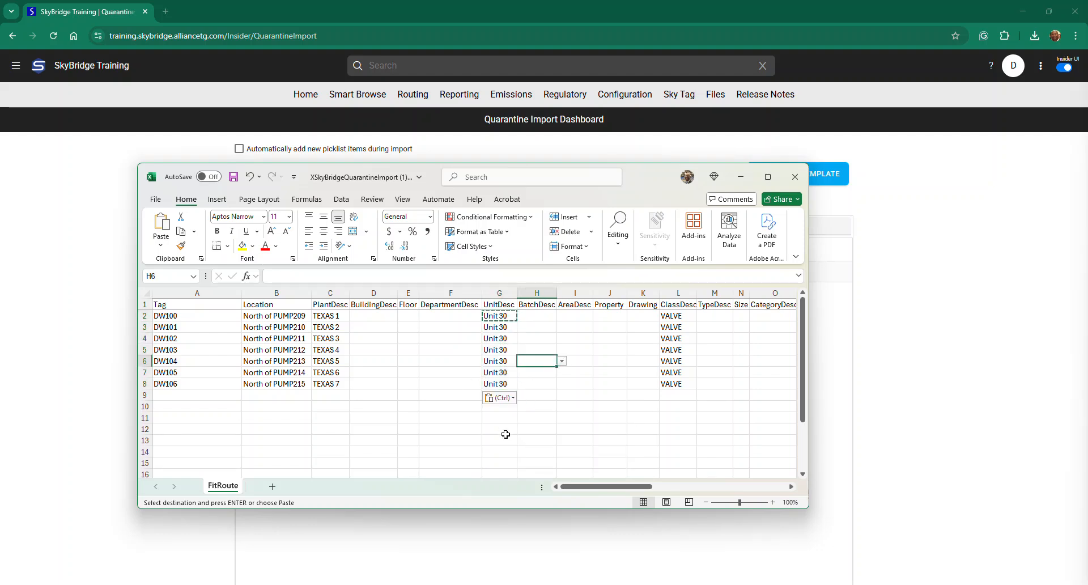
- Paste the copied Unit 30 value over the CompGroupDesc cells AM2 through AM10
{"action": "left_click_drag", "start_coordinate": [582, 488], "coordinate": [725, 495]}
{"action": "left_click", "coordinate": [718, 321]}
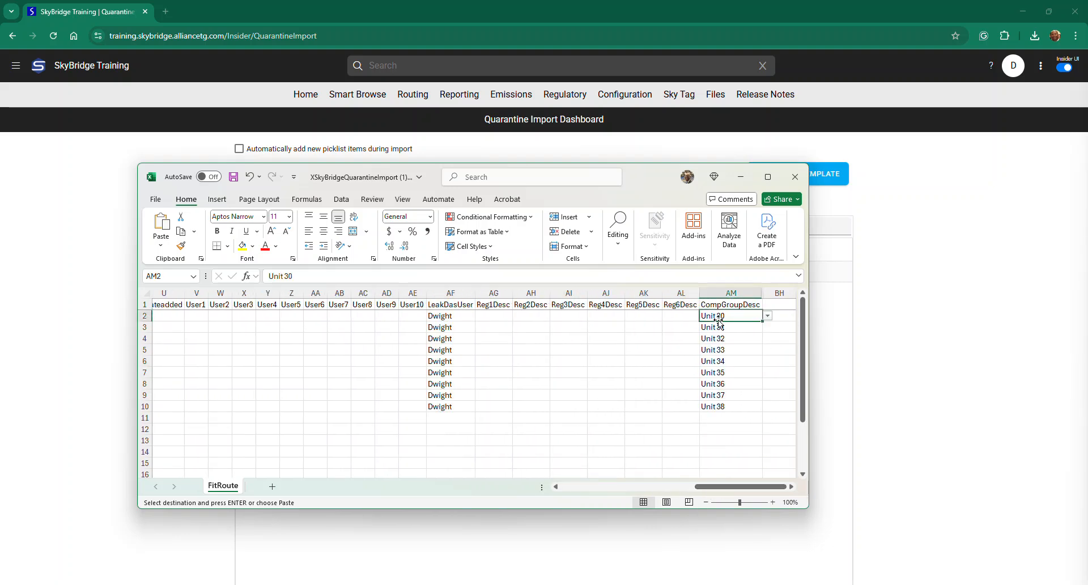
{"action": "left_click_drag", "start_coordinate": [720, 320], "coordinate": [717, 403]}
{"action": "key", "text": "ctrl+v"}
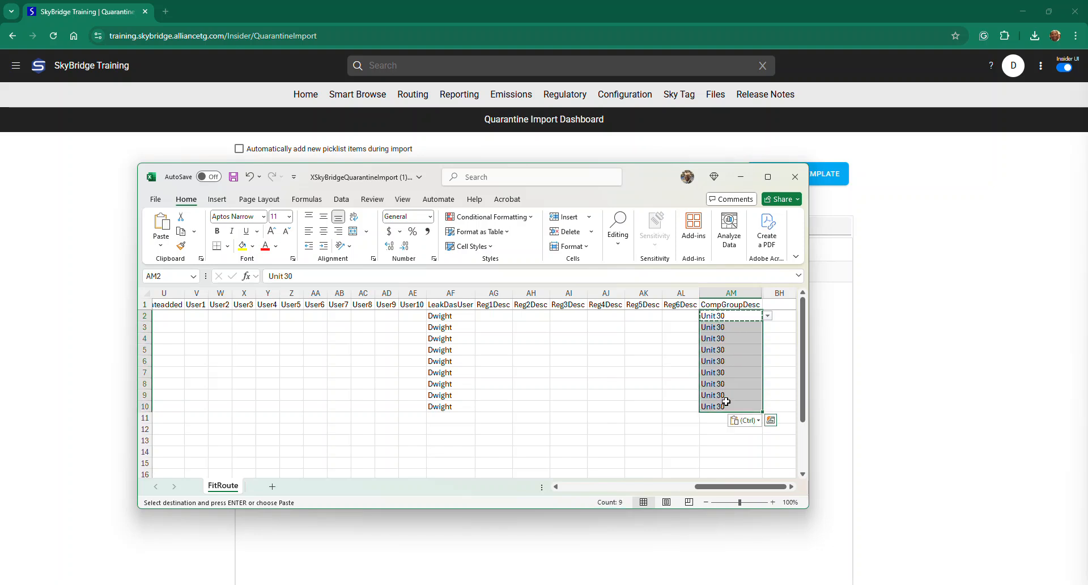
{"action": "left_click", "coordinate": [723, 407]}
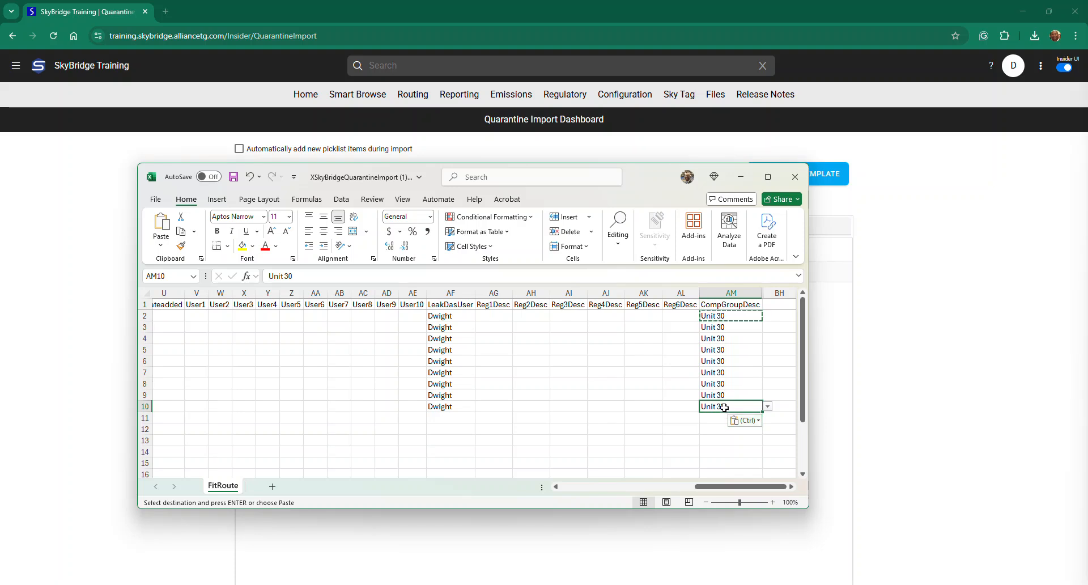
{"action": "left_click", "coordinate": [306, 277]}
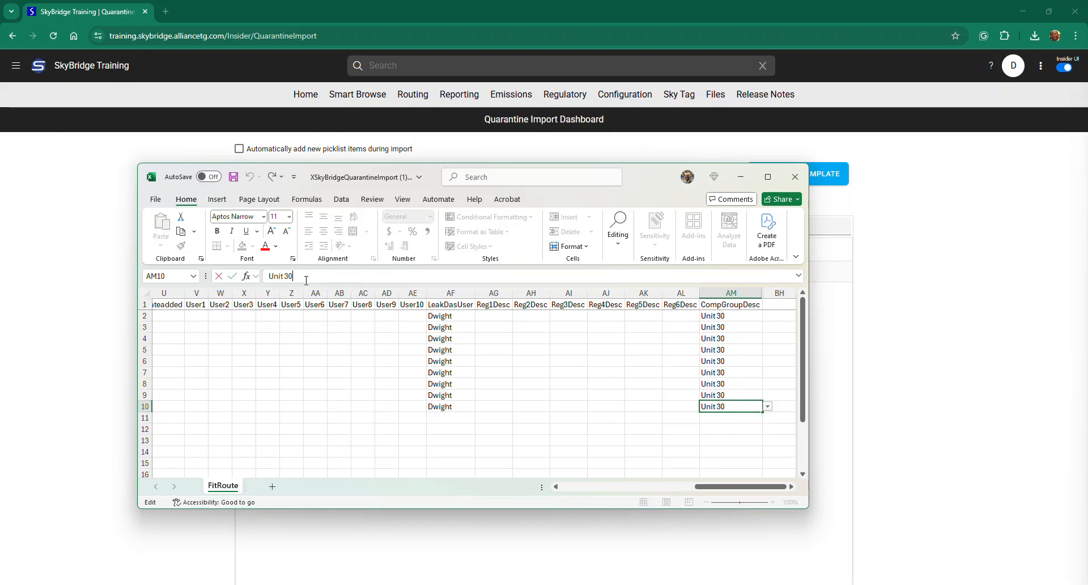
{"action": "left_click", "coordinate": [359, 390]}
- Choose LIGHT LIQUID as the ChemStateDesc for DW100 and copy it down through the DW106 row
{"action": "left_click_drag", "start_coordinate": [706, 488], "coordinate": [669, 493]}
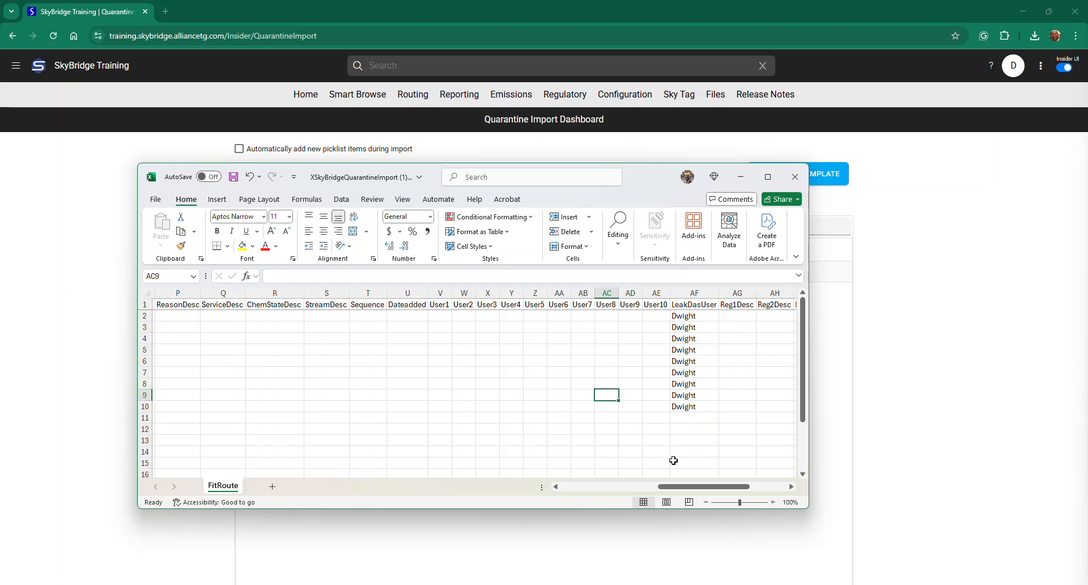
{"action": "left_click_drag", "start_coordinate": [681, 489], "coordinate": [637, 491]}
{"action": "left_click", "coordinate": [574, 316]}
{"action": "left_click", "coordinate": [605, 316]}
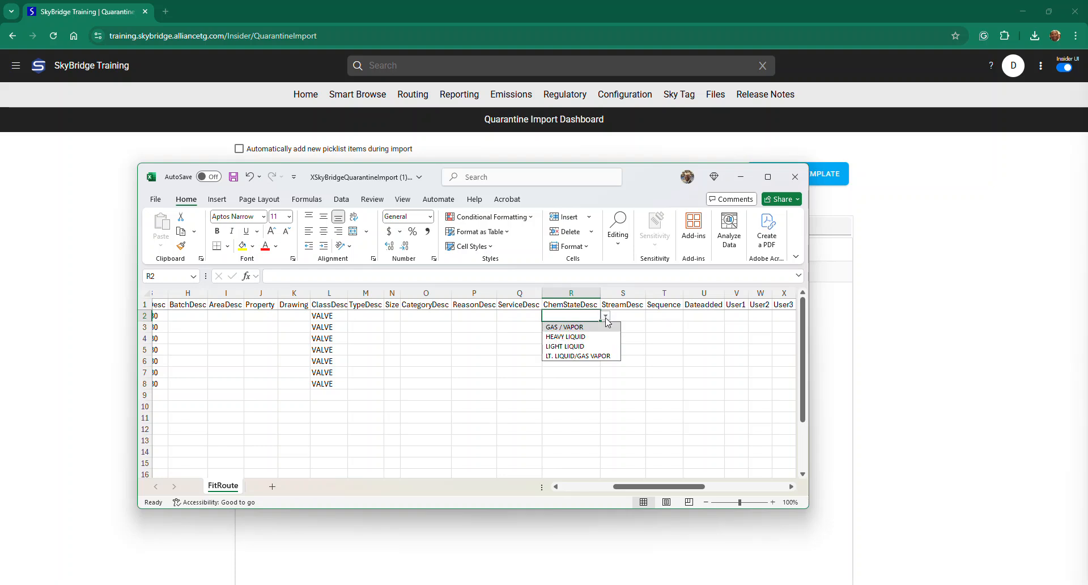
{"action": "left_click", "coordinate": [588, 346]}
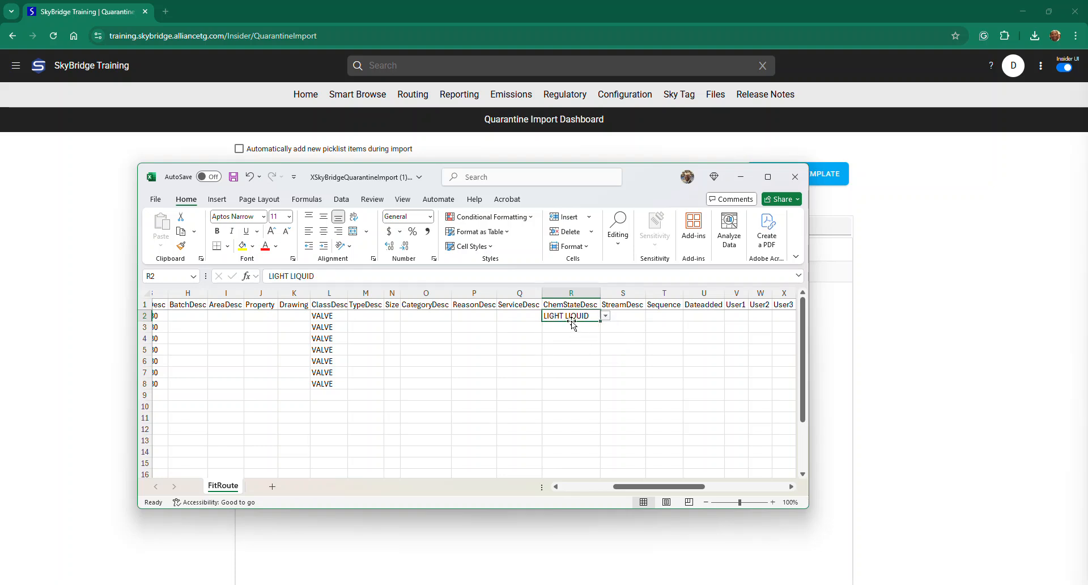
{"action": "right_click", "coordinate": [573, 323]}
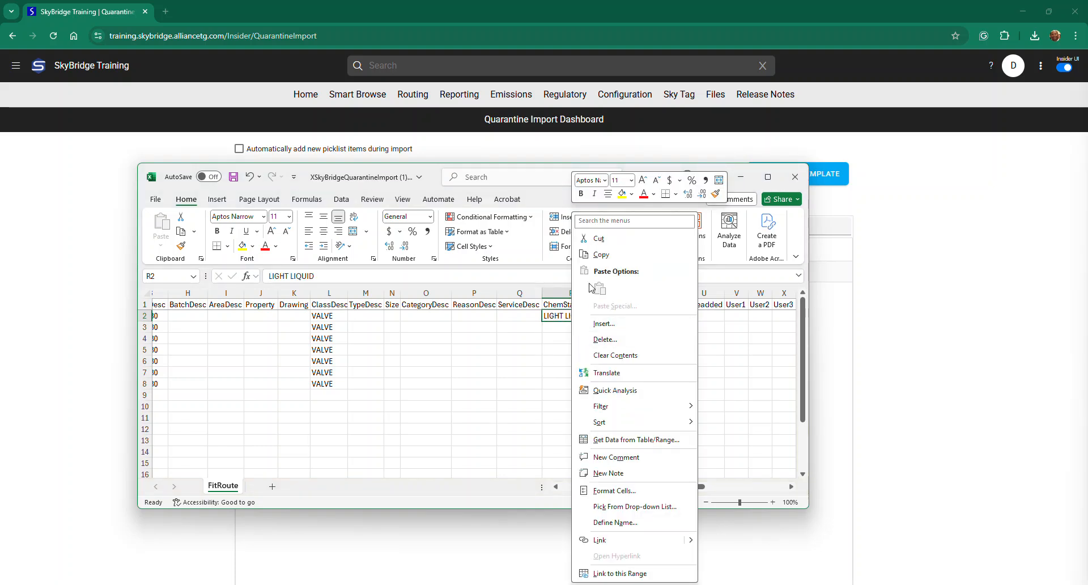
{"action": "left_click", "coordinate": [599, 256]}
{"action": "left_click_drag", "start_coordinate": [571, 316], "coordinate": [567, 378]}
{"action": "right_click", "coordinate": [567, 377]}
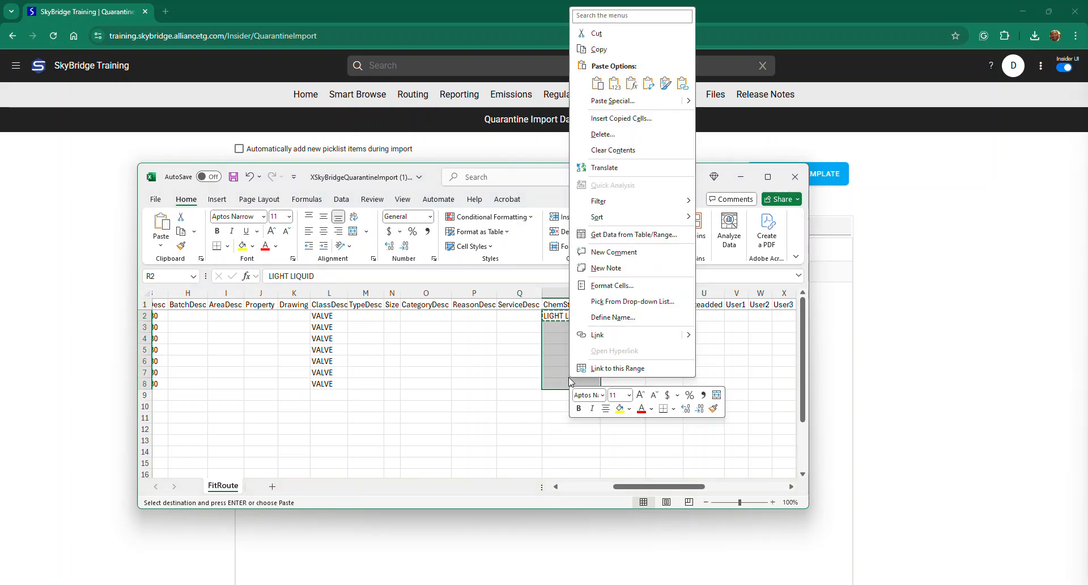
{"action": "left_click", "coordinate": [597, 84]}
- Choose NORMAL TO MONITOR as the CategoryDesc for DW100 and fill it down through the DW106 row
{"action": "left_click_drag", "start_coordinate": [630, 486], "coordinate": [608, 486]}
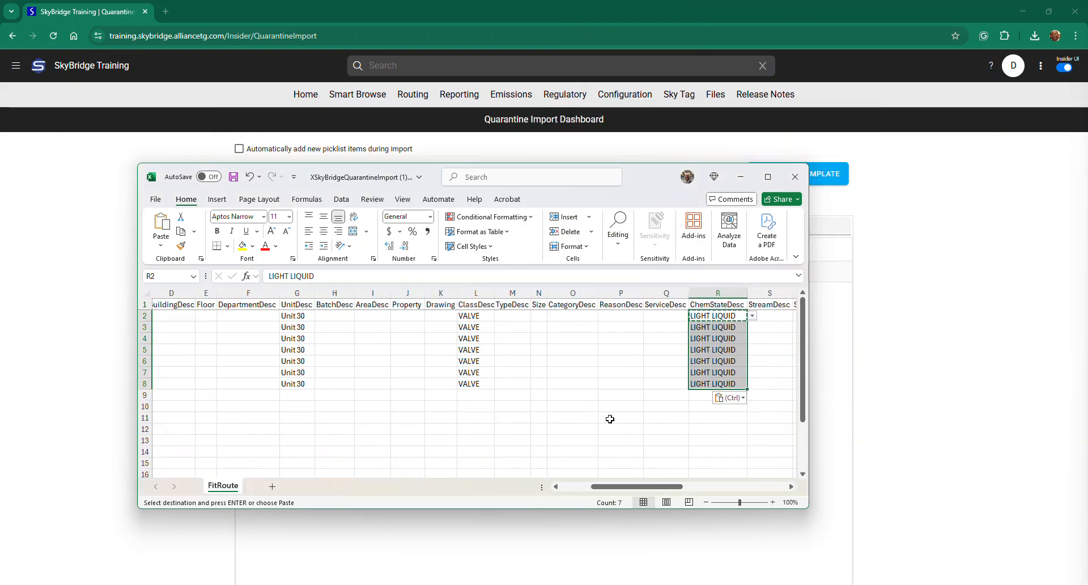
{"action": "left_click", "coordinate": [588, 307]}
{"action": "left_click", "coordinate": [587, 321]}
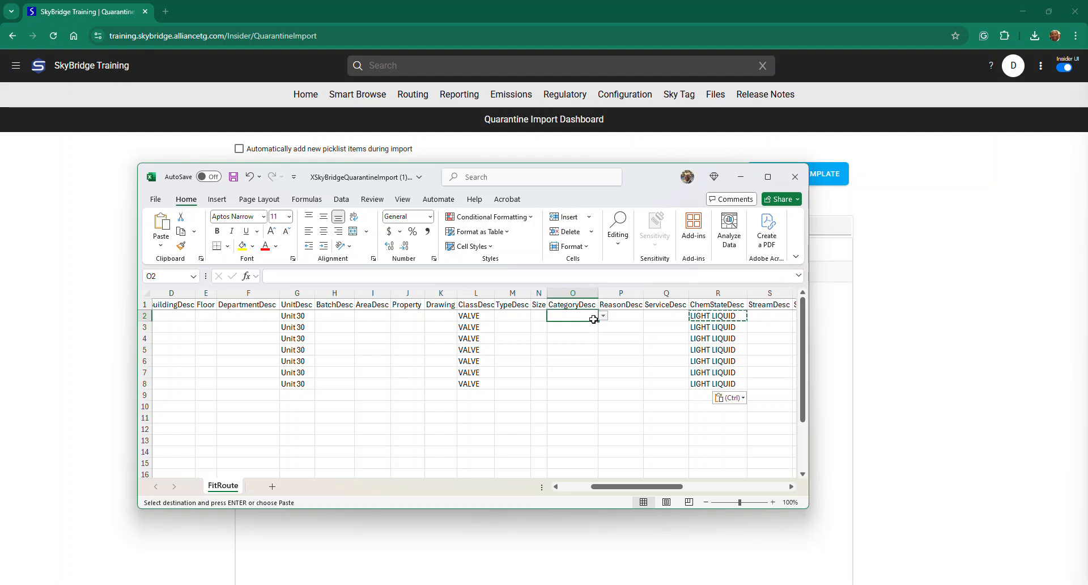
{"action": "left_click", "coordinate": [604, 316]}
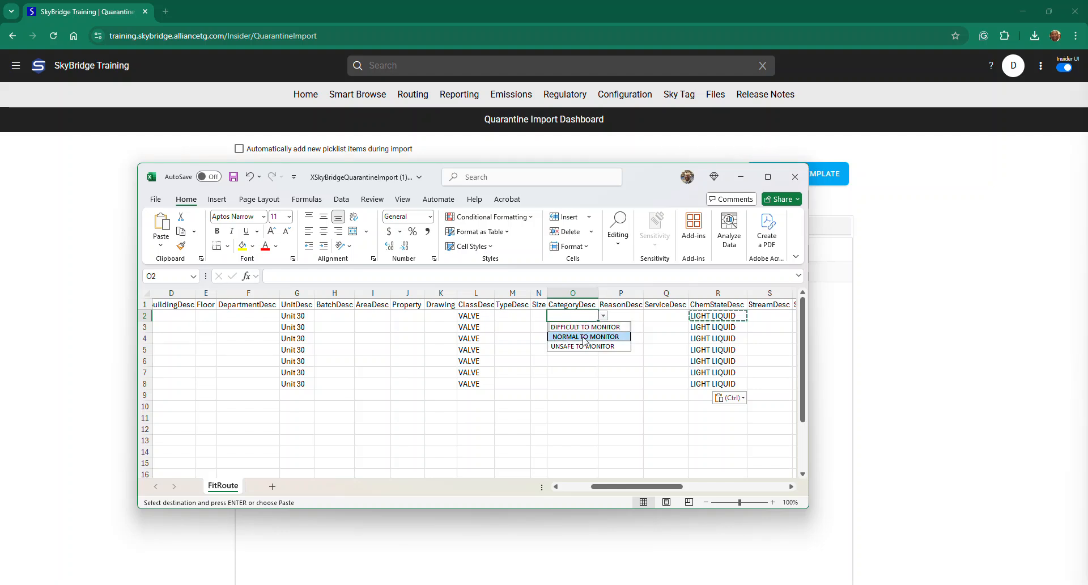
{"action": "left_click", "coordinate": [583, 336]}
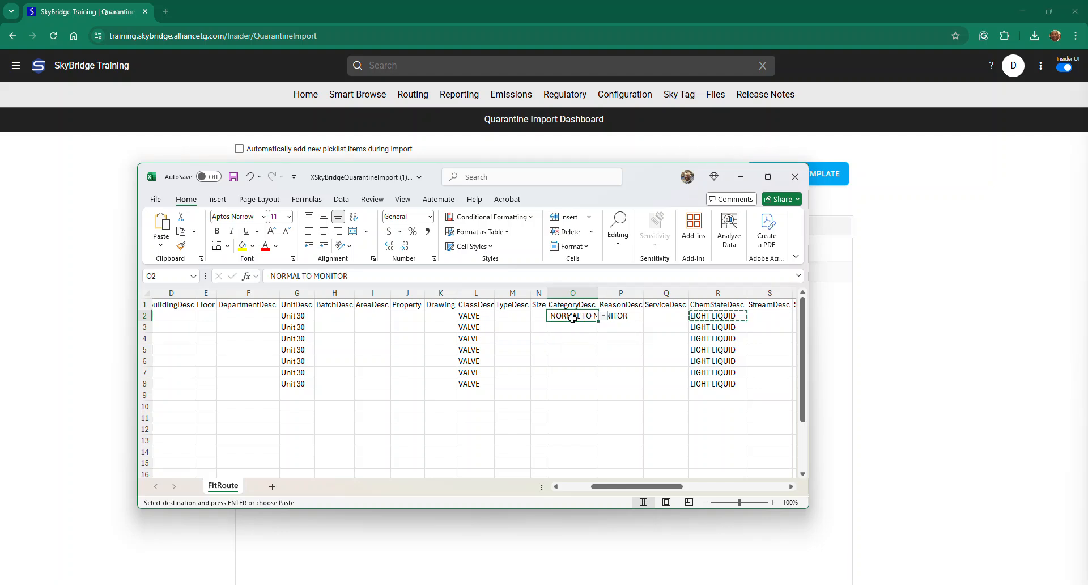
{"action": "left_click_drag", "start_coordinate": [597, 322], "coordinate": [593, 385]}
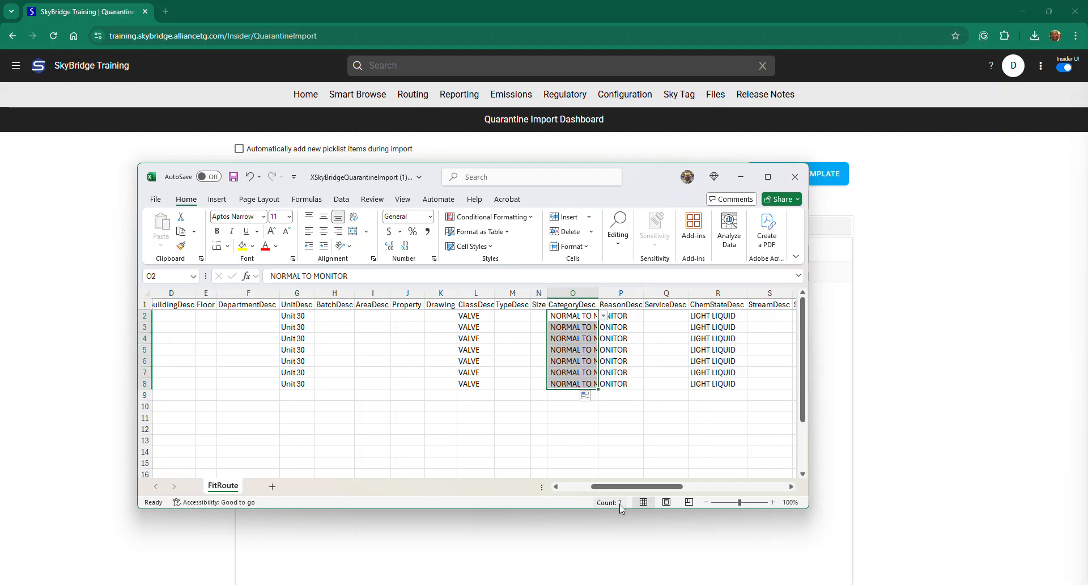
- Save the completed import workbook under its existing name and close it
{"action": "left_click_drag", "start_coordinate": [595, 488], "coordinate": [561, 487]}
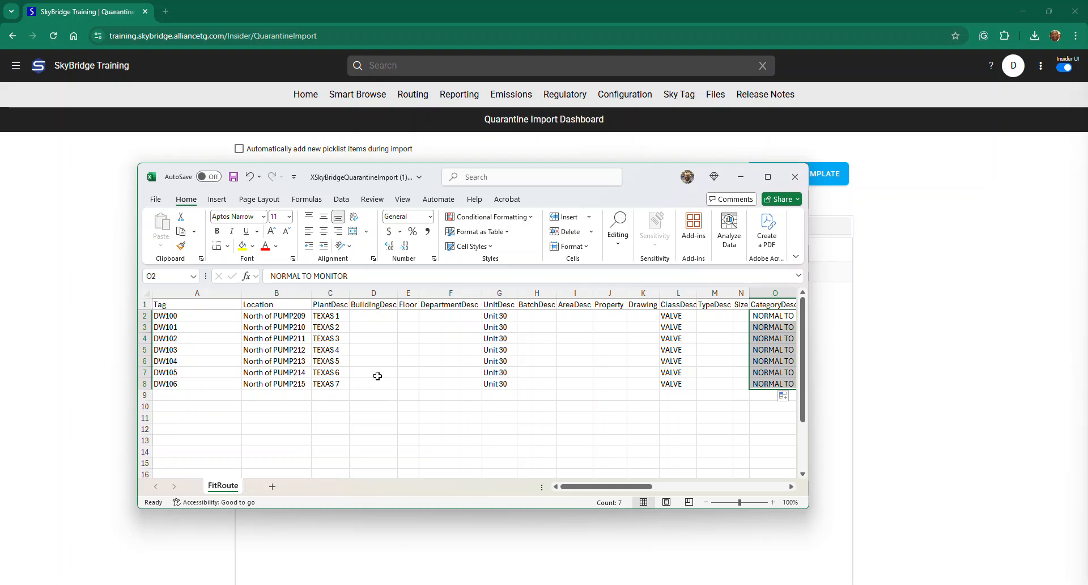
{"action": "left_click_drag", "start_coordinate": [597, 486], "coordinate": [445, 466]}
{"action": "left_click", "coordinate": [159, 203]}
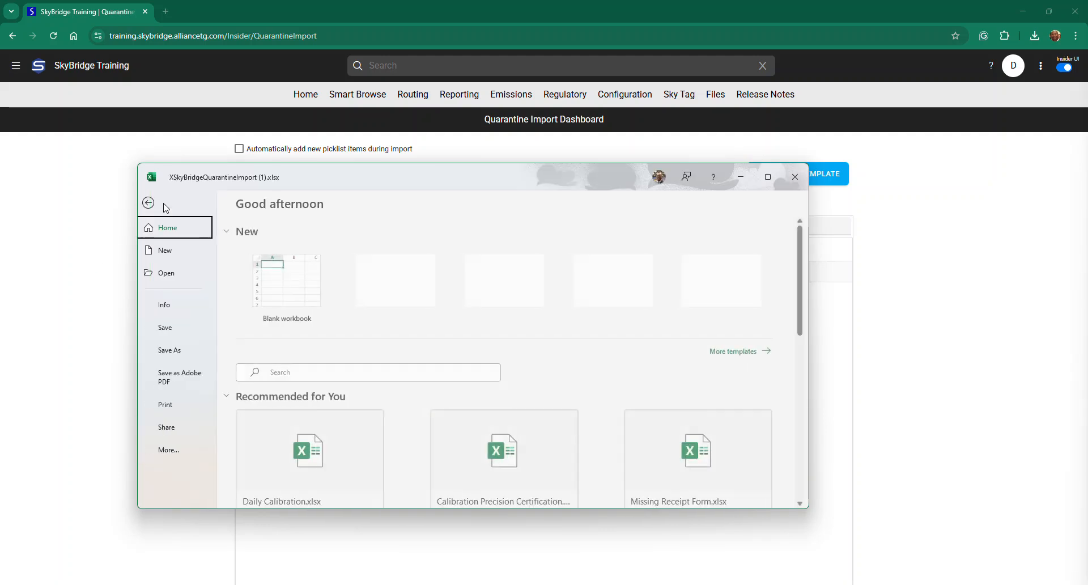
{"action": "left_click", "coordinate": [174, 328]}
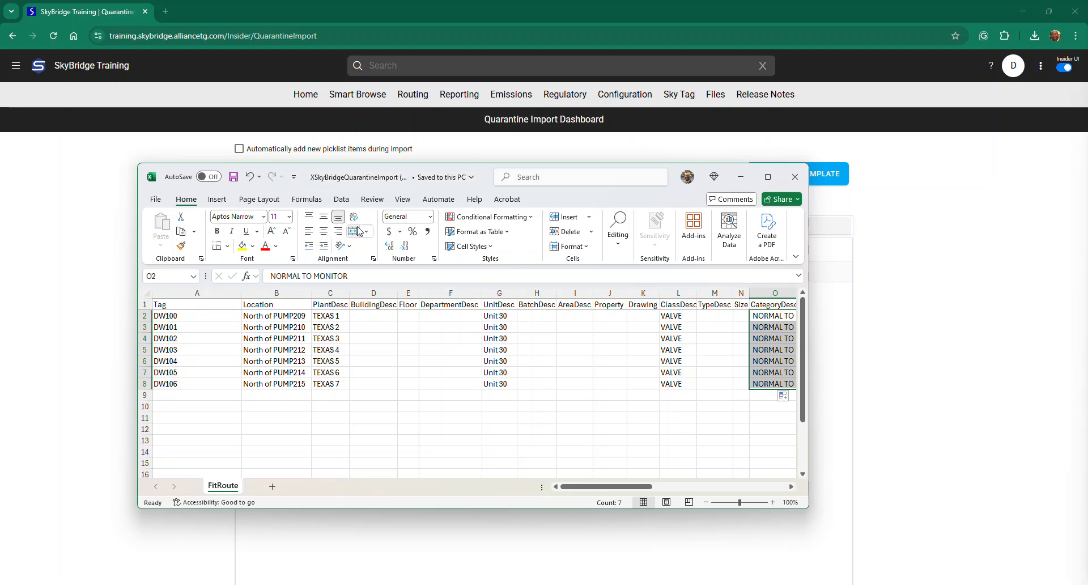
{"action": "left_click", "coordinate": [795, 181]}
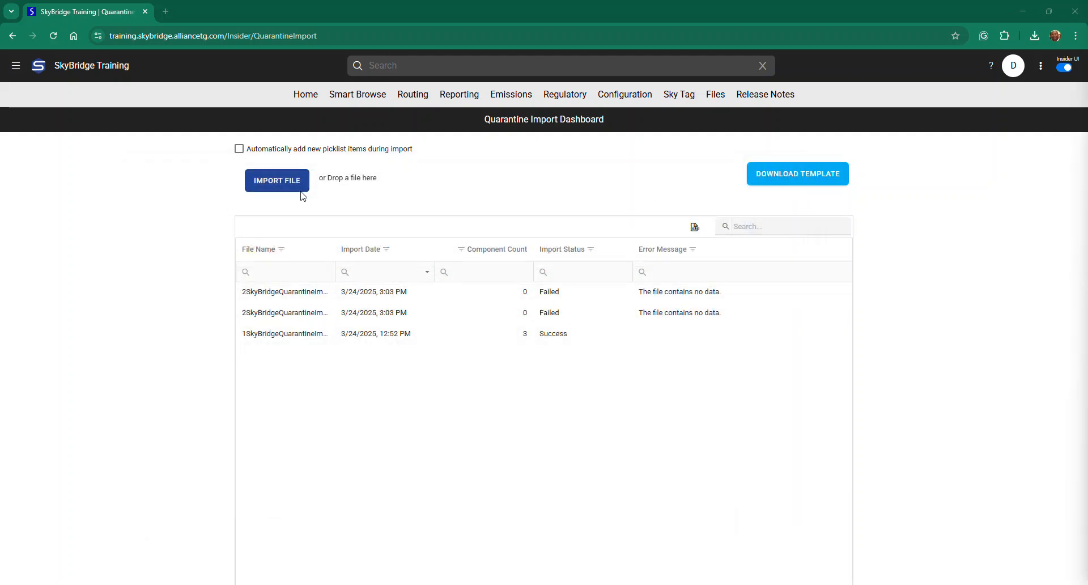
- Try to import XSkyBridgeQuarantineImport (1).xlsx from the Training Stuff folder, confirming the upload for SkyBridge Training
{"action": "left_click", "coordinate": [277, 181]}
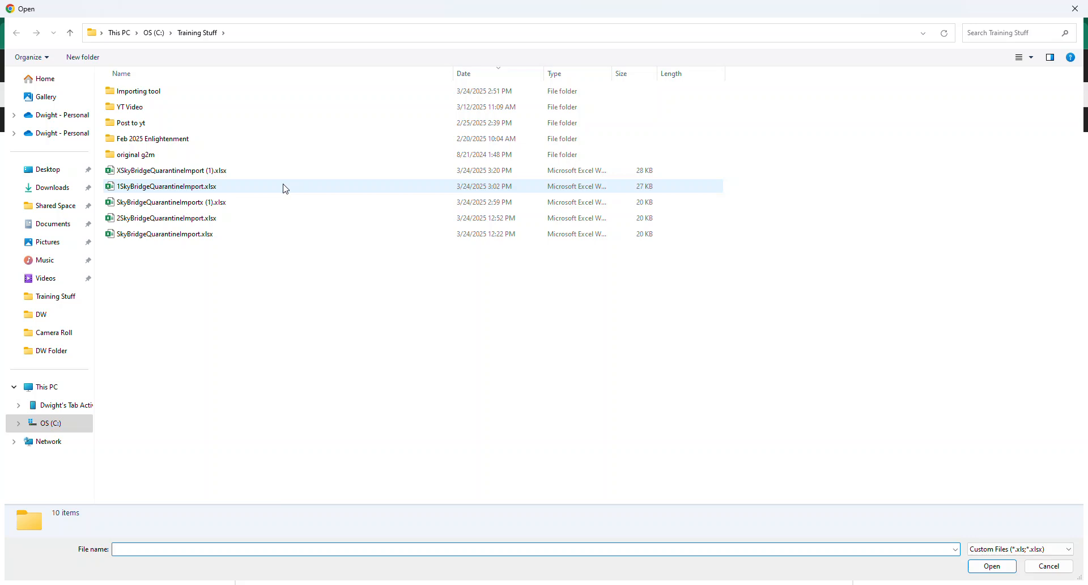
{"action": "left_click", "coordinate": [149, 178]}
{"action": "left_click", "coordinate": [1000, 569]}
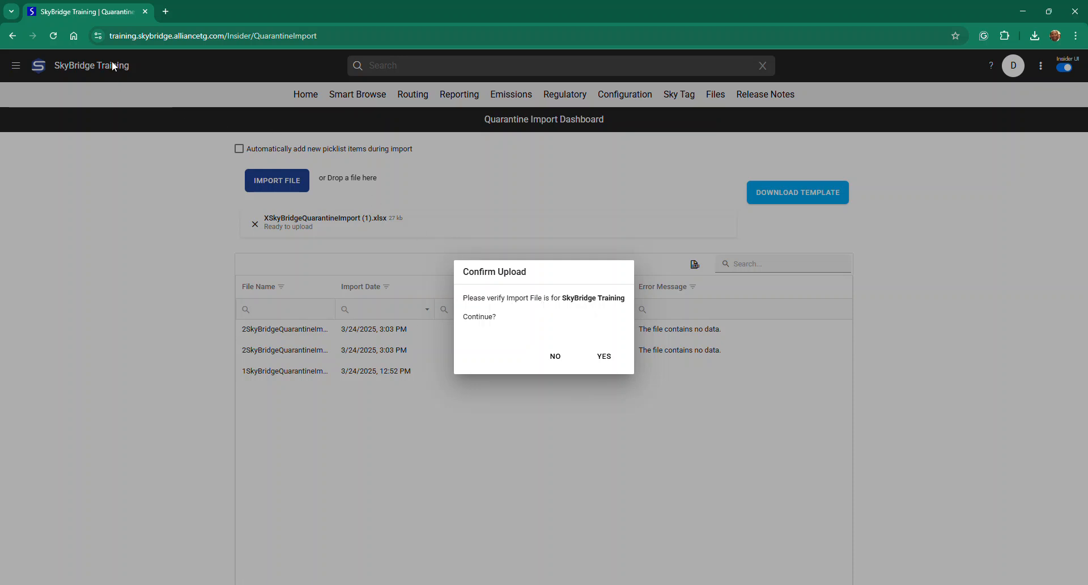
{"action": "left_click", "coordinate": [602, 363]}
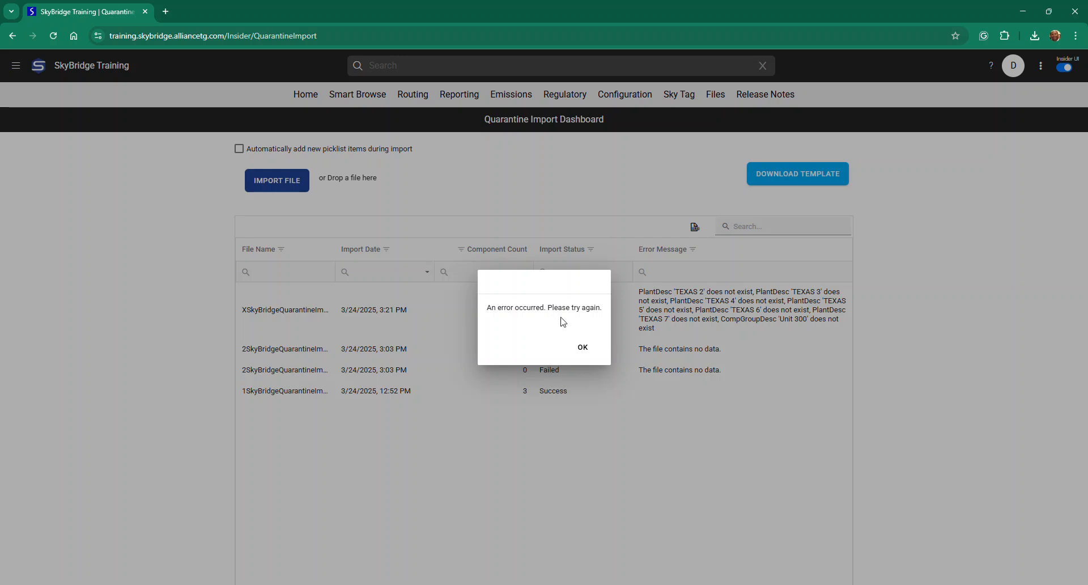
{"action": "left_click", "coordinate": [581, 350]}
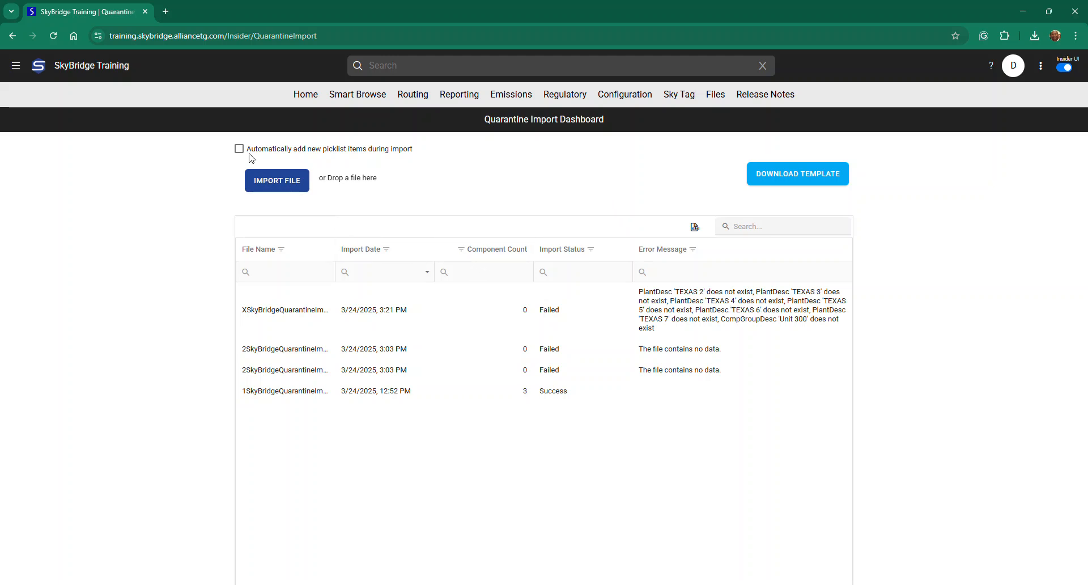
- Import XSkyBridgeQuarantineImport (1).xlsx again with new picklist items added automatically, confirming the upload for SkyBridge Training
{"action": "left_click", "coordinate": [241, 150]}
{"action": "left_click", "coordinate": [269, 180]}
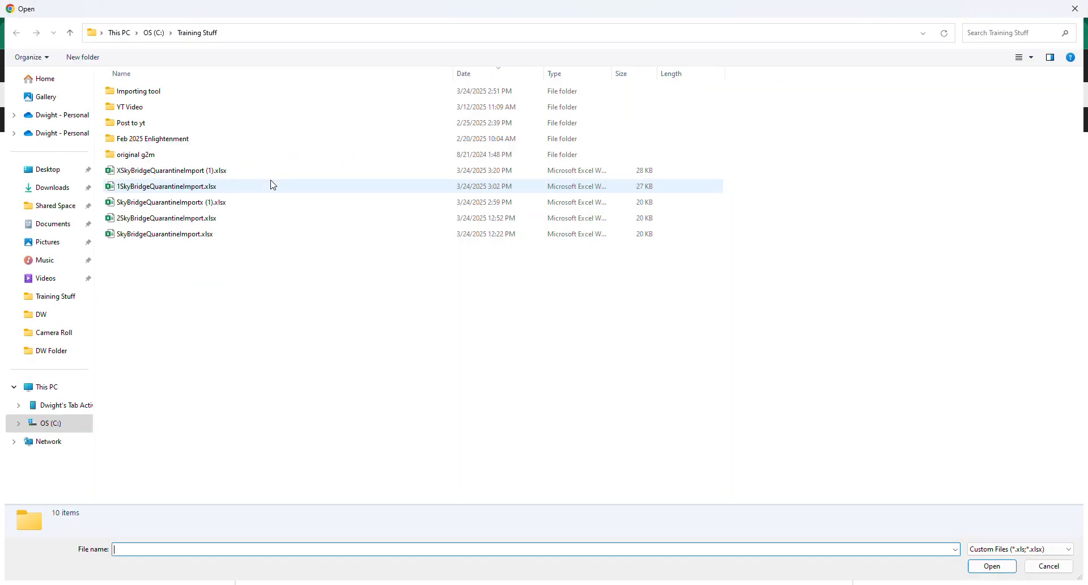
{"action": "left_click", "coordinate": [170, 173]}
{"action": "left_click", "coordinate": [985, 566]}
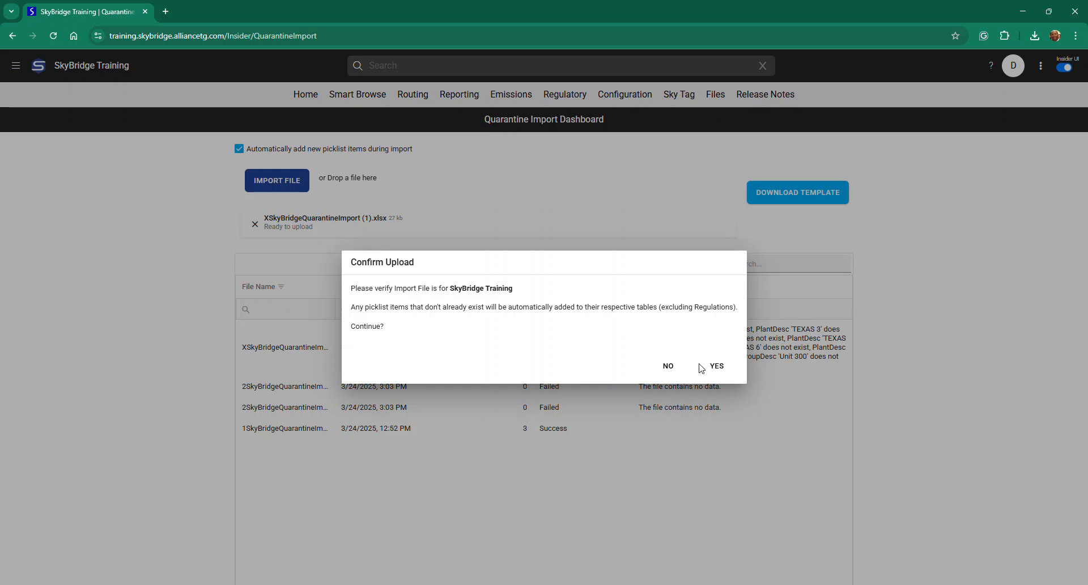
{"action": "left_click", "coordinate": [715, 367]}
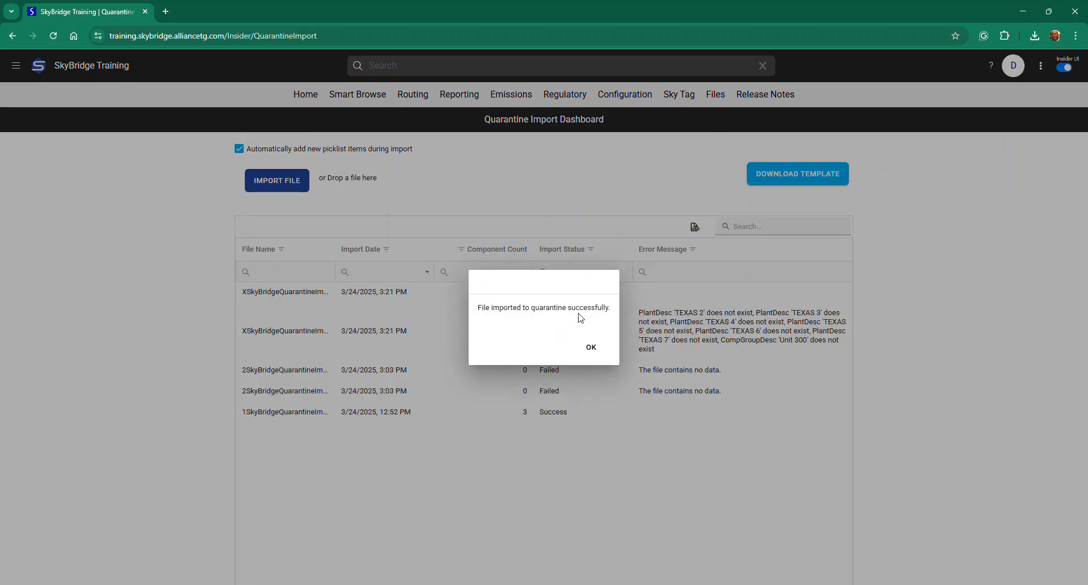
{"action": "left_click", "coordinate": [590, 348]}
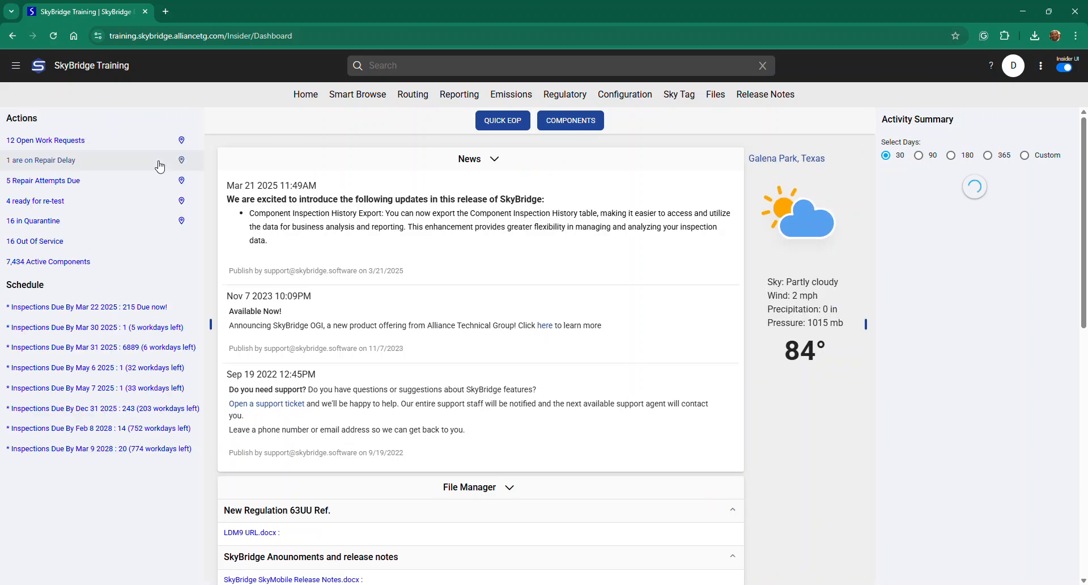
- Open the quarantine records from the home dashboard and retrieve only the Edited ones
{"action": "left_click", "coordinate": [22, 225]}
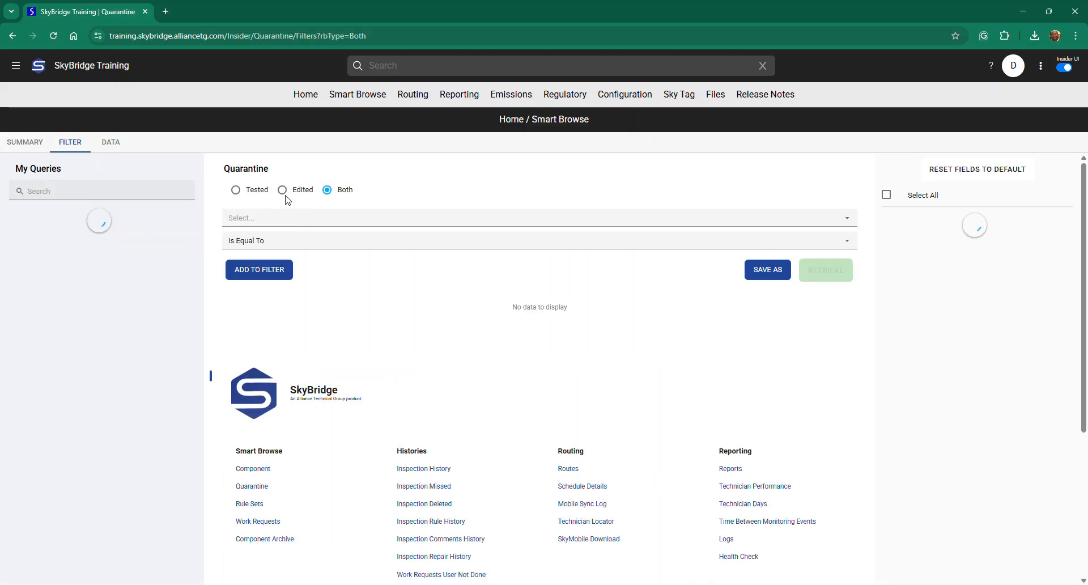
{"action": "left_click", "coordinate": [282, 191]}
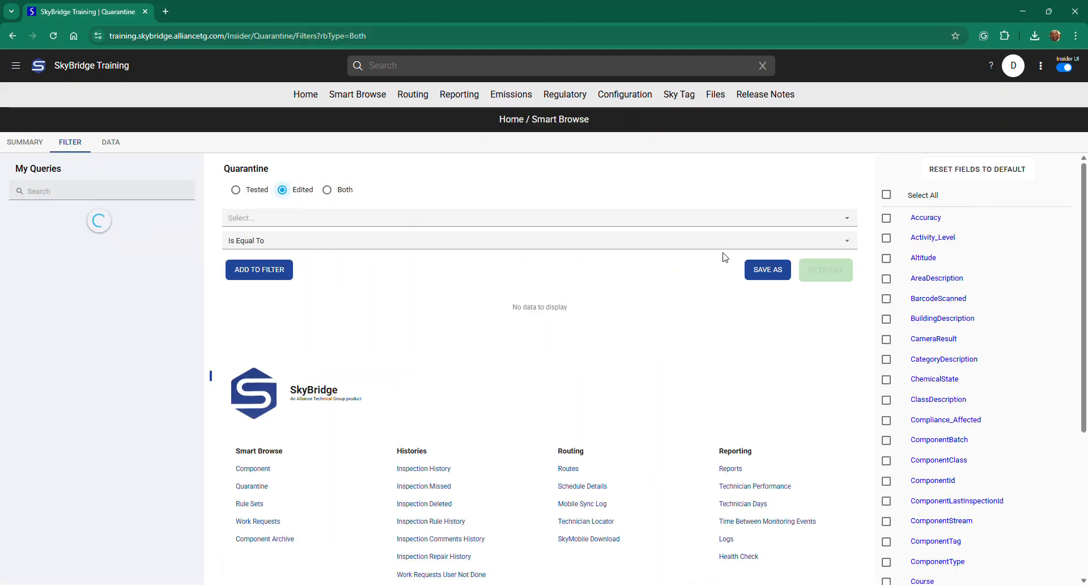
{"action": "left_click", "coordinate": [818, 270]}
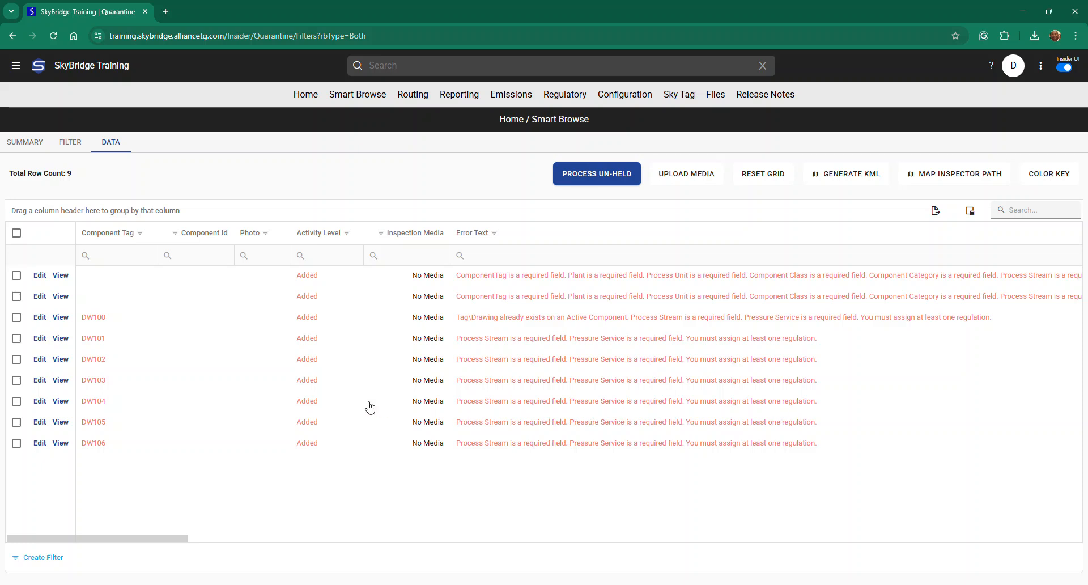
- Select the DW101 through DW106 quarantine records and try to suggest regulations for the new tags
{"action": "left_click", "coordinate": [16, 360]}
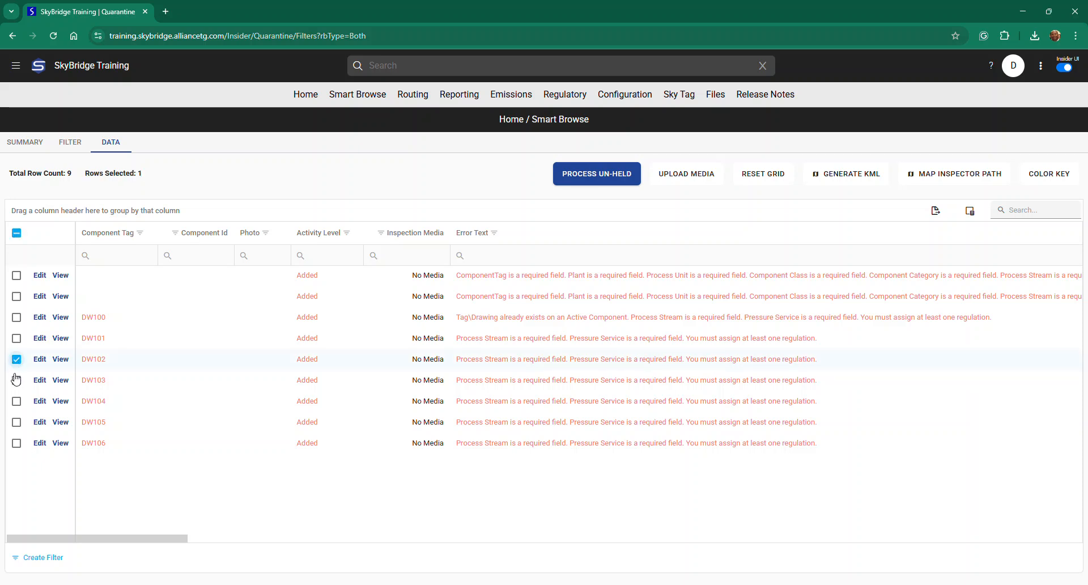
{"action": "left_click", "coordinate": [16, 339]}
{"action": "left_click", "coordinate": [17, 381]}
{"action": "left_click", "coordinate": [16, 401]}
{"action": "left_click", "coordinate": [17, 422]}
{"action": "left_click", "coordinate": [16, 443]}
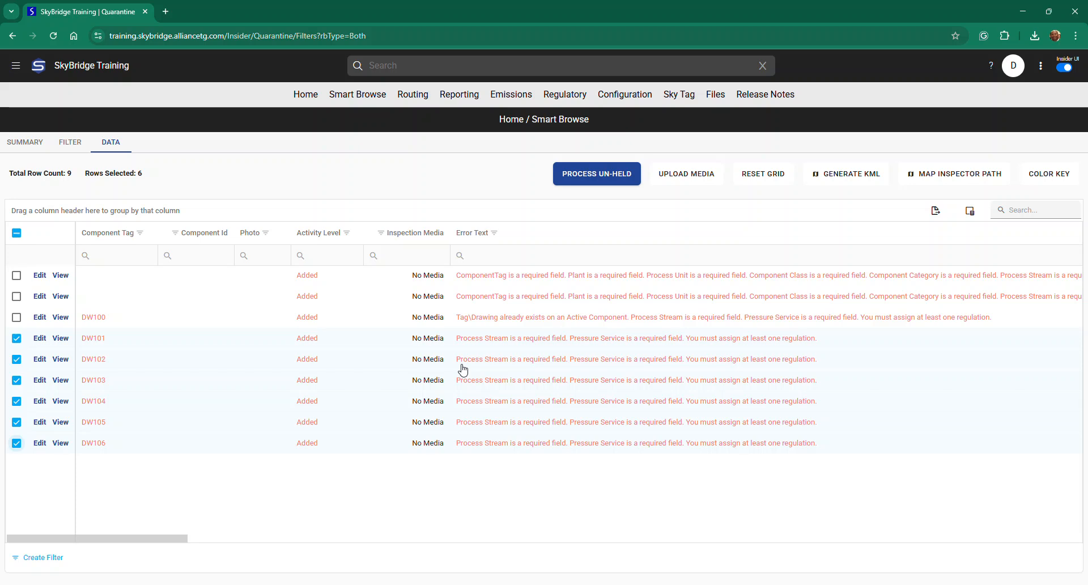
{"action": "right_click", "coordinate": [87, 344]}
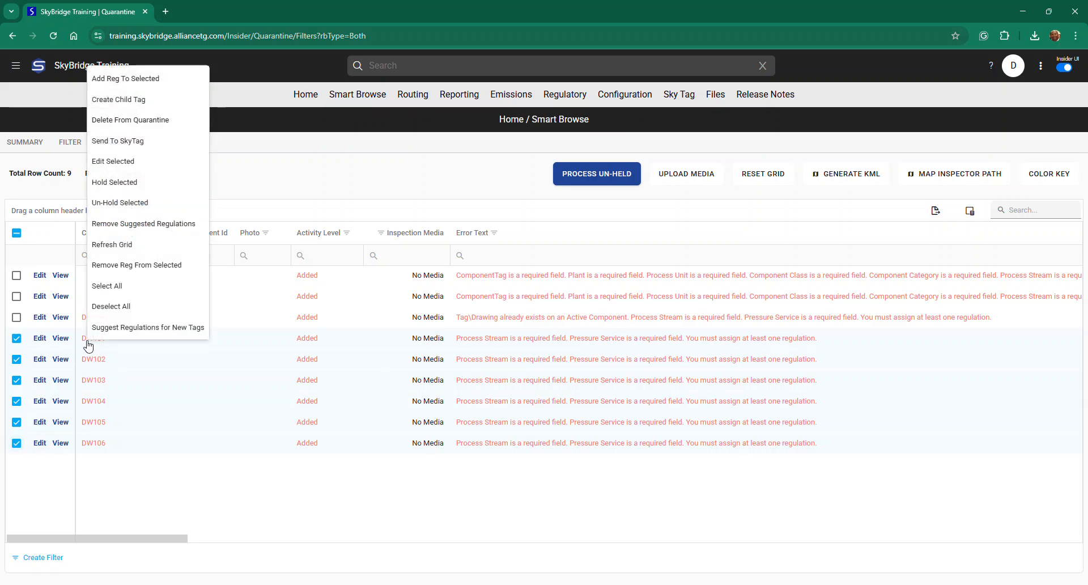
{"action": "left_click", "coordinate": [115, 330]}
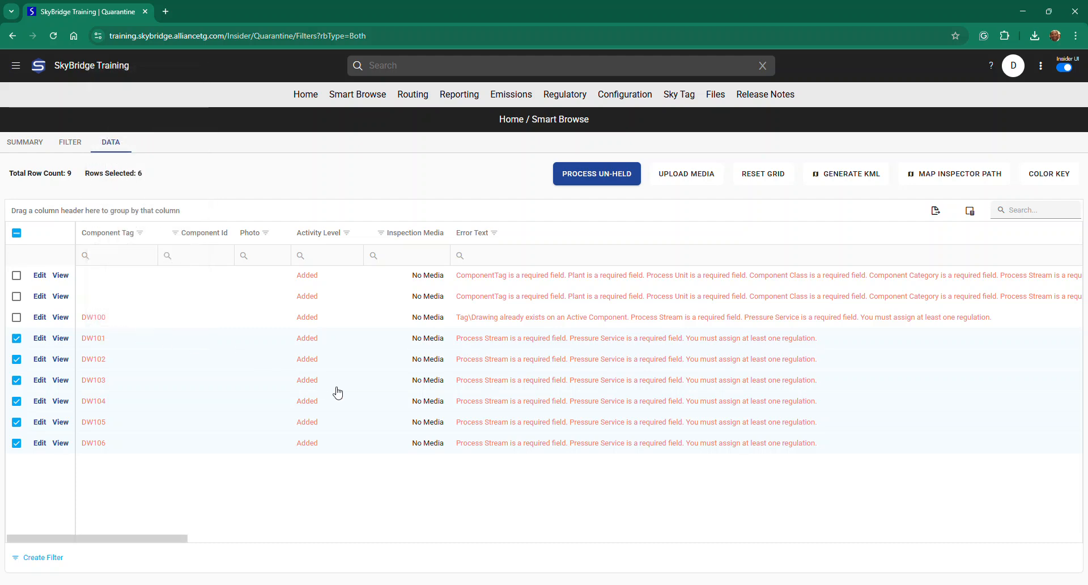
- Mass edit the selected DW101 through DW106 records, choosing BTX as Component Stream and AP as Pressure Service
{"action": "right_click", "coordinate": [101, 341]}
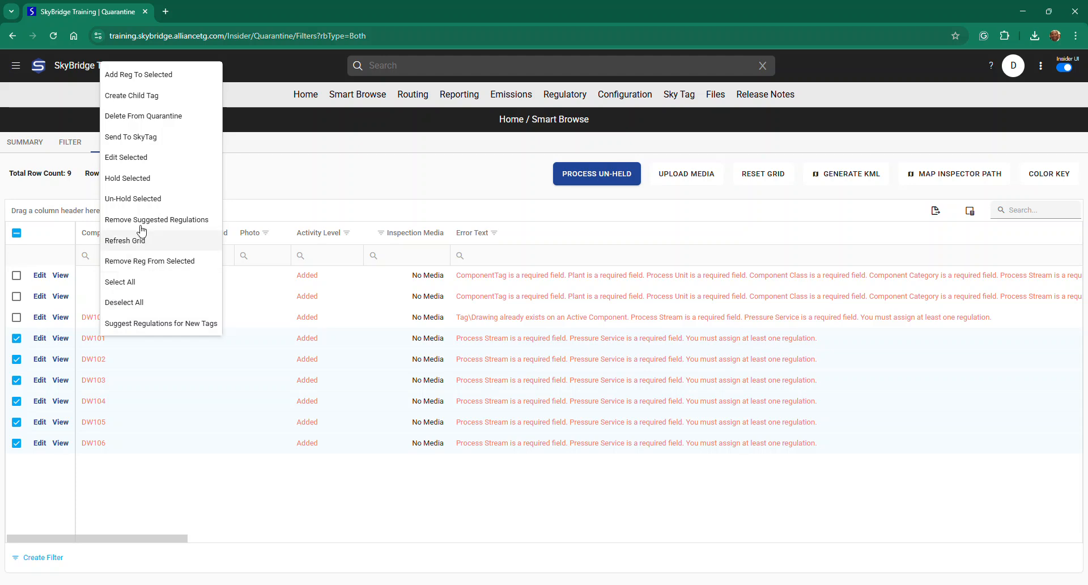
{"action": "left_click", "coordinate": [135, 163]}
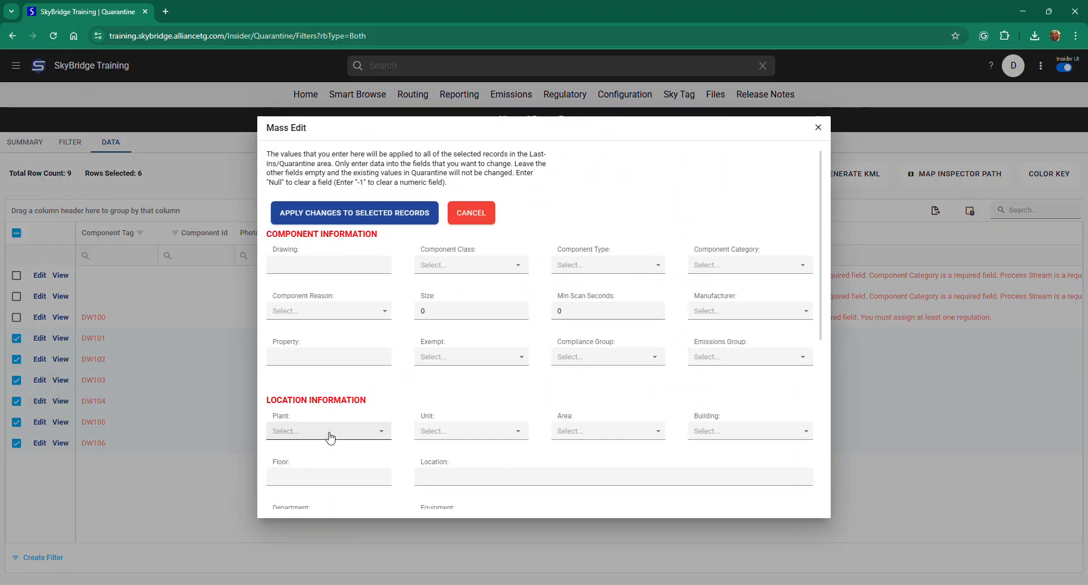
{"action": "scroll", "coordinate": [469, 431], "scroll_direction": "down", "scroll_amount": 4}
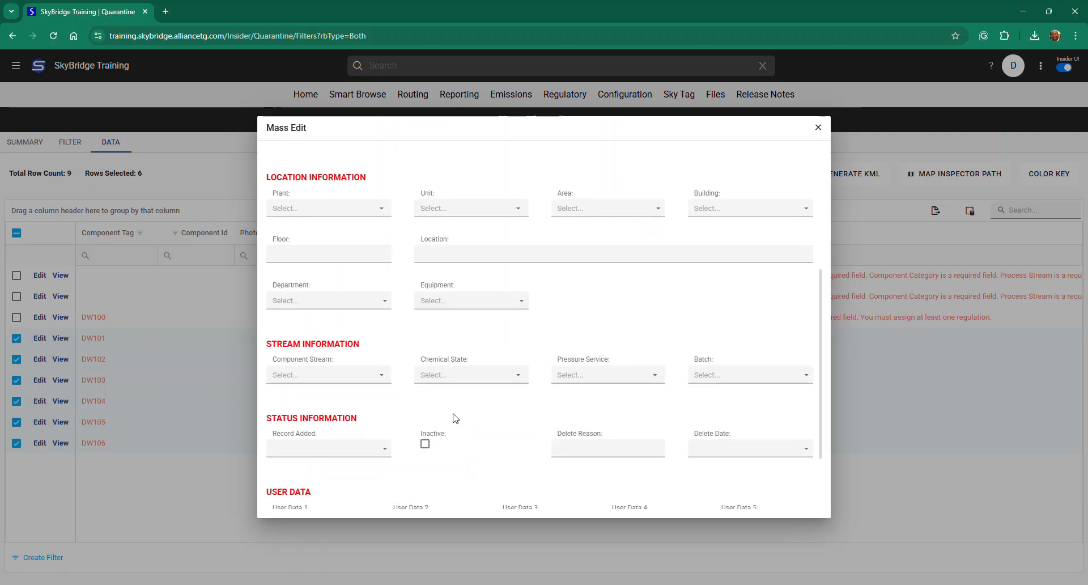
{"action": "left_click", "coordinate": [381, 376]}
{"action": "left_click", "coordinate": [279, 417]}
{"action": "left_click", "coordinate": [656, 376]}
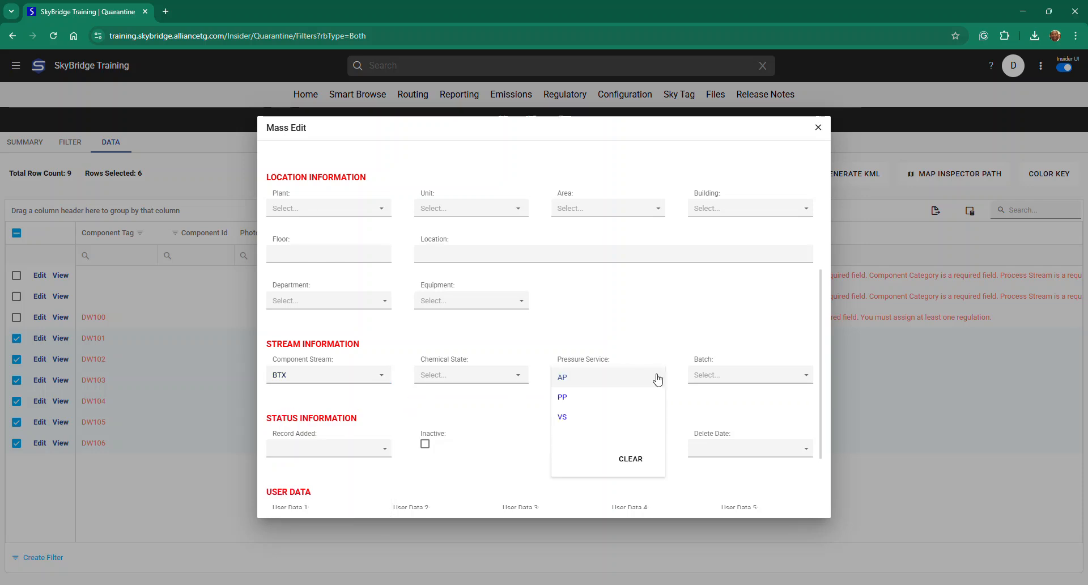
{"action": "left_click", "coordinate": [582, 377]}
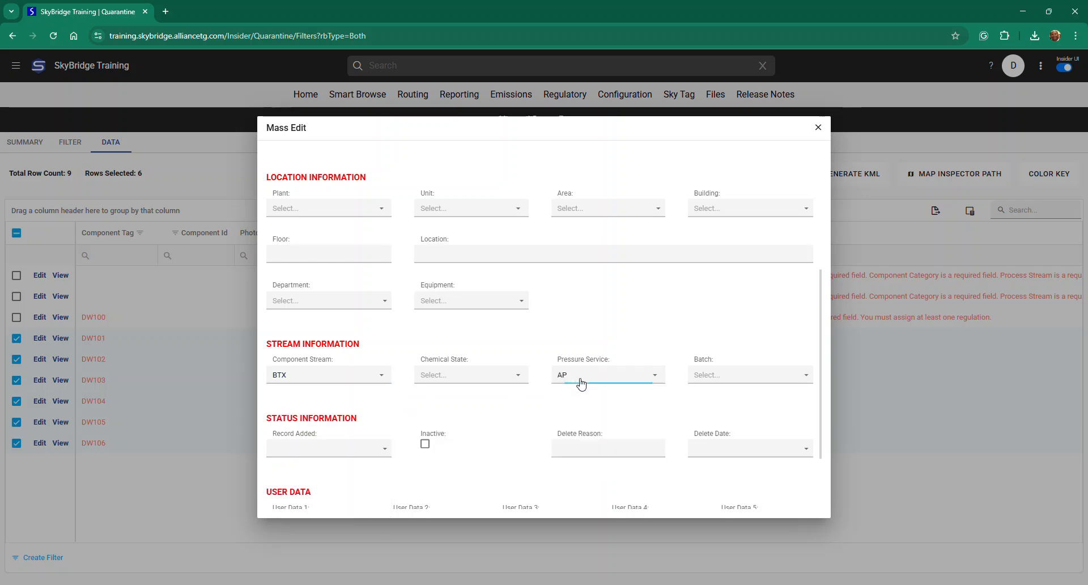
- Apply the mass edit to the selected records, validate the quarantine edits and reset the grid
{"action": "scroll", "coordinate": [584, 396], "scroll_direction": "up", "scroll_amount": 5}
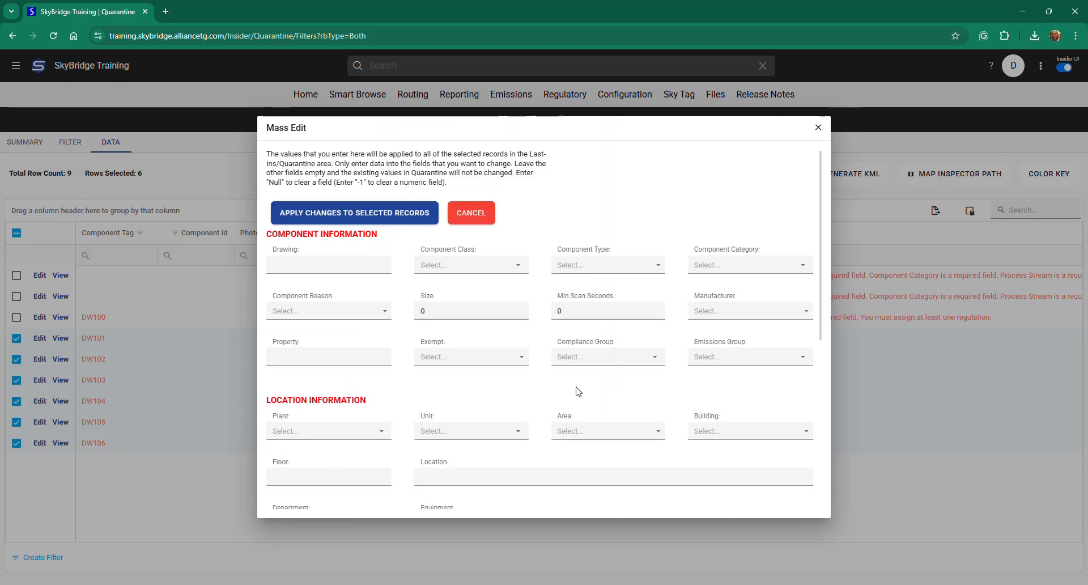
{"action": "left_click", "coordinate": [370, 218]}
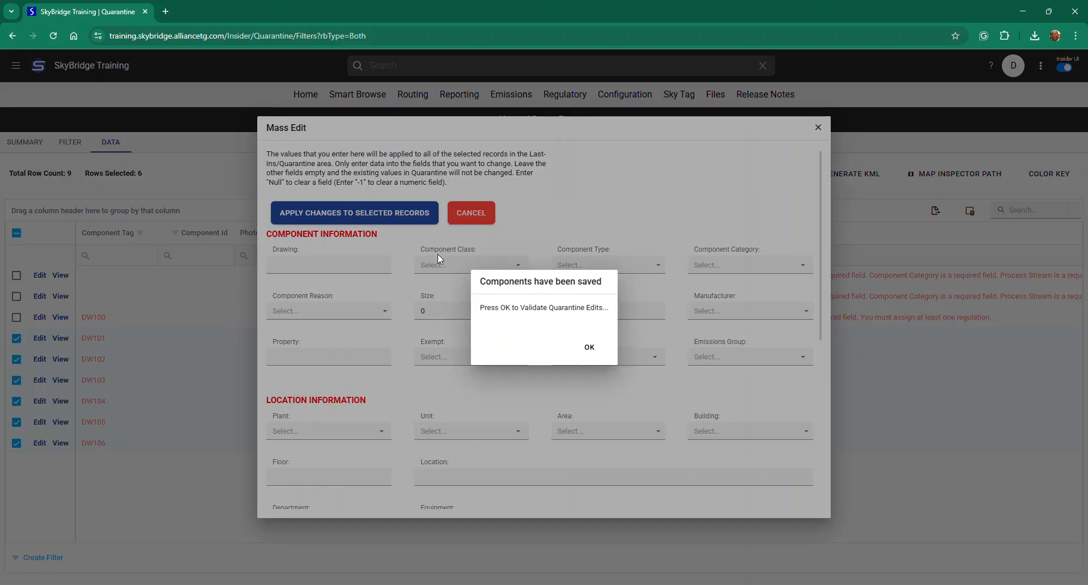
{"action": "left_click", "coordinate": [584, 346]}
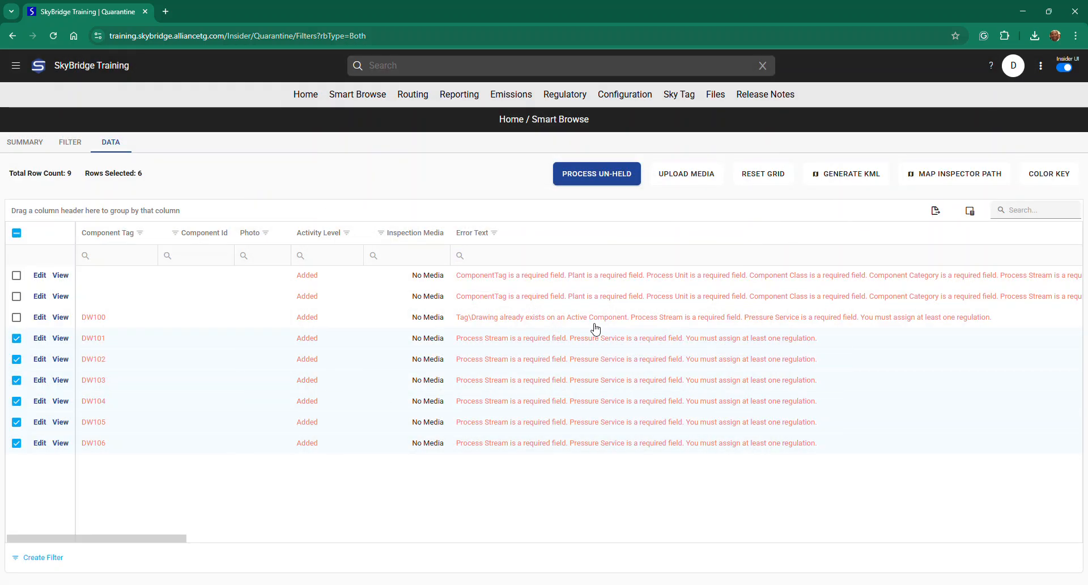
{"action": "left_click", "coordinate": [763, 179]}
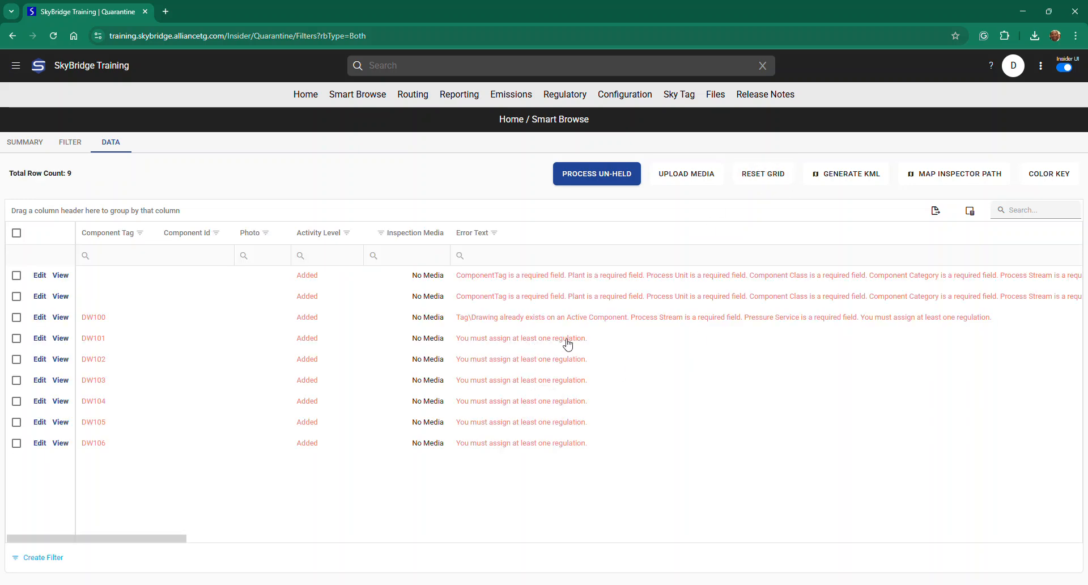
- Select DW101 through DW106 again and start adding a regulation to them, choosing TNRCC28VHP
{"action": "left_click", "coordinate": [12, 341]}
{"action": "left_click", "coordinate": [18, 447], "text": "shift"}
{"action": "right_click", "coordinate": [410, 362]}
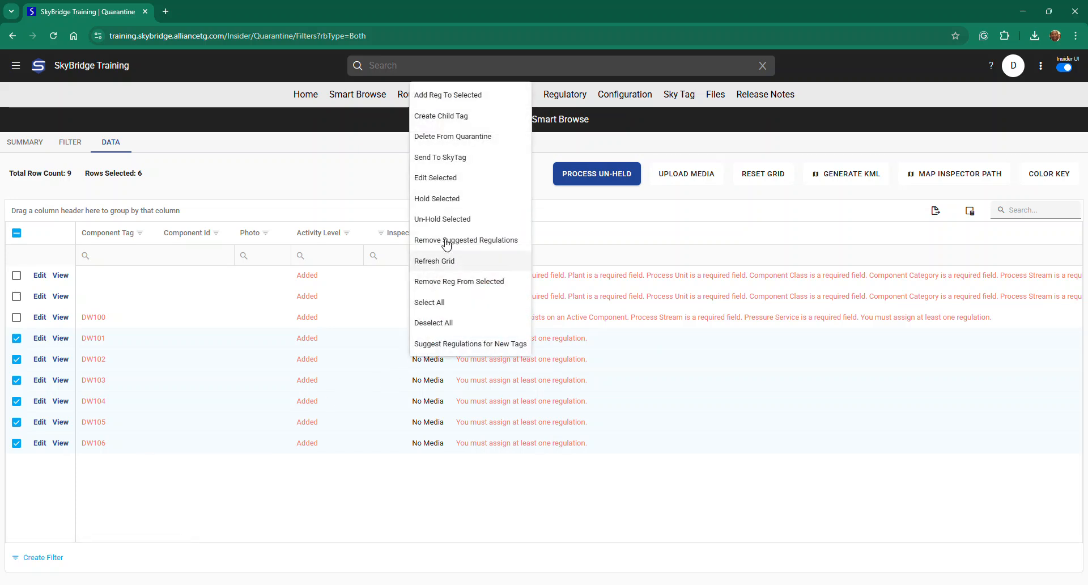
{"action": "left_click", "coordinate": [448, 95]}
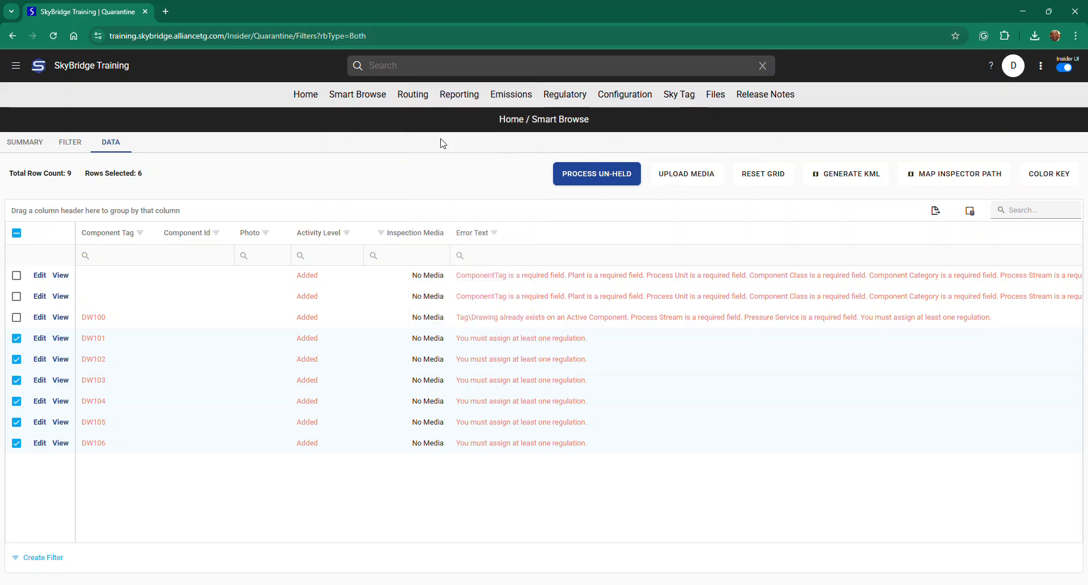
{"action": "left_click", "coordinate": [620, 247]}
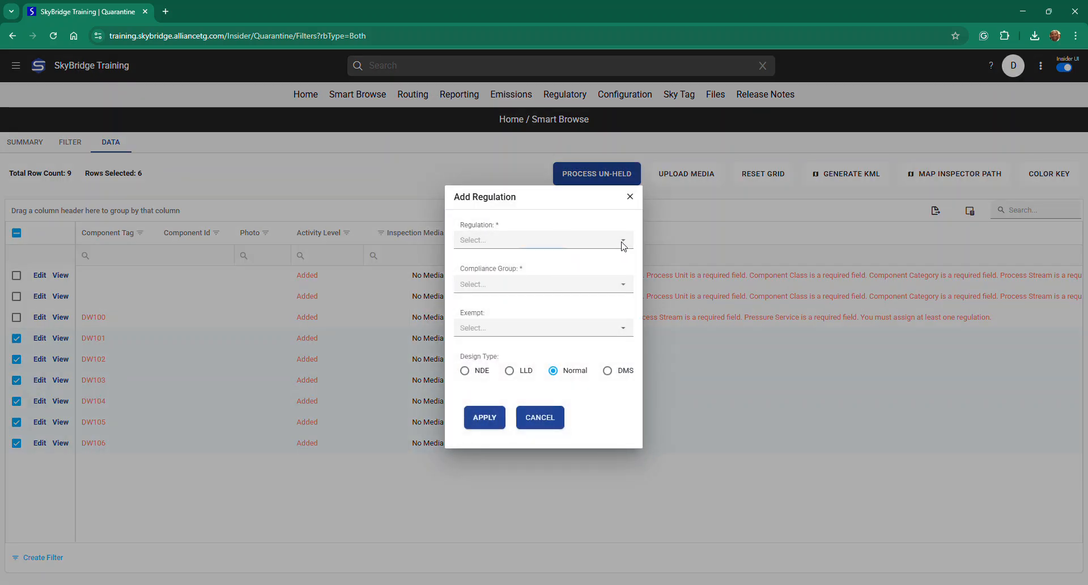
{"action": "scroll", "coordinate": [487, 303], "scroll_direction": "down", "scroll_amount": 2}
{"action": "scroll", "coordinate": [485, 292], "scroll_direction": "down", "scroll_amount": 1}
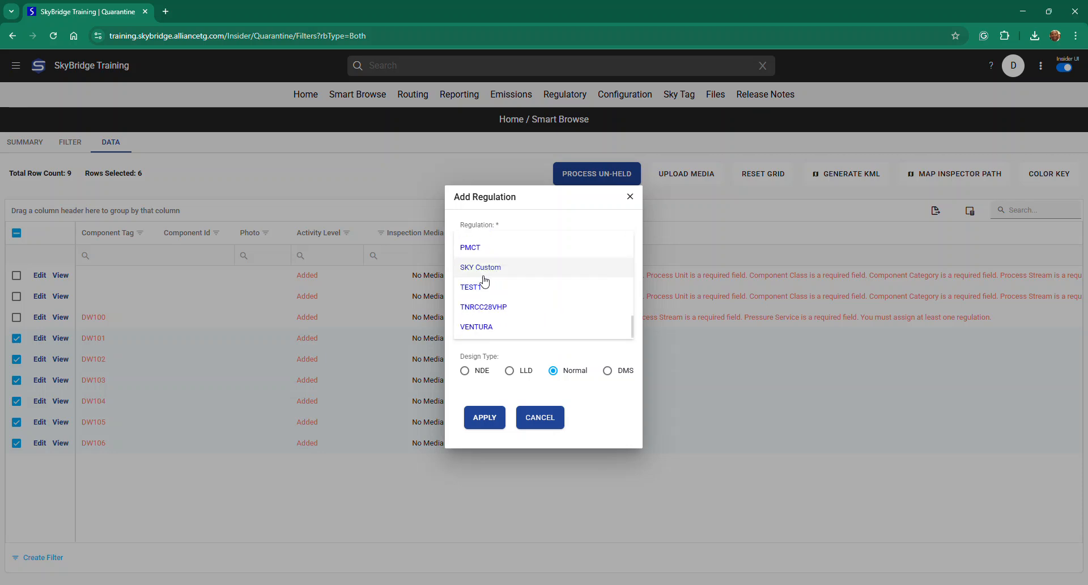
{"action": "left_click", "coordinate": [478, 305]}
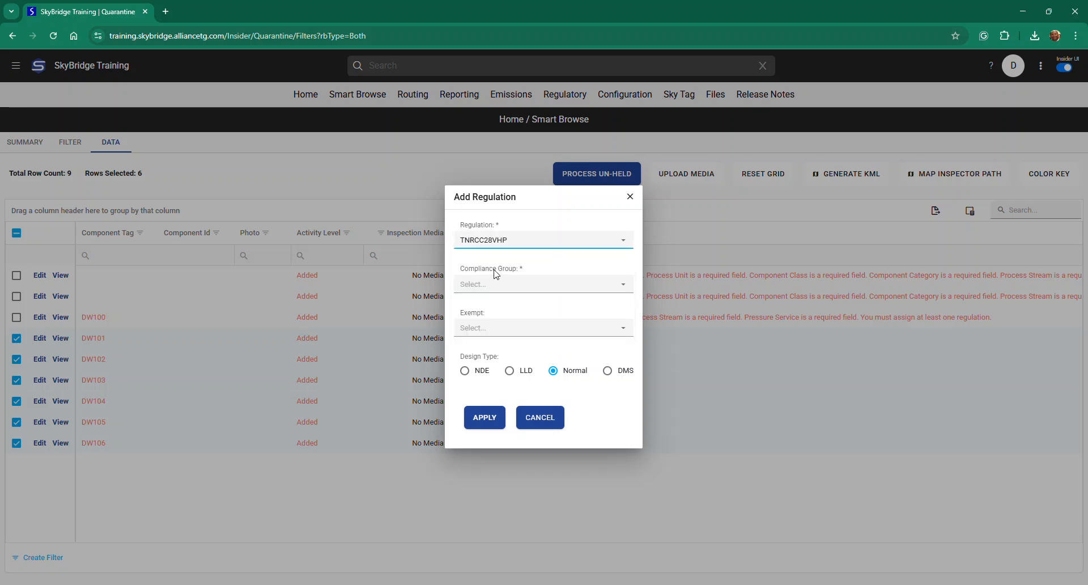
- Choose Unit 30 as the regulation's compliance group, apply it with the Normal design type and reset the grid
{"action": "left_click", "coordinate": [495, 284]}
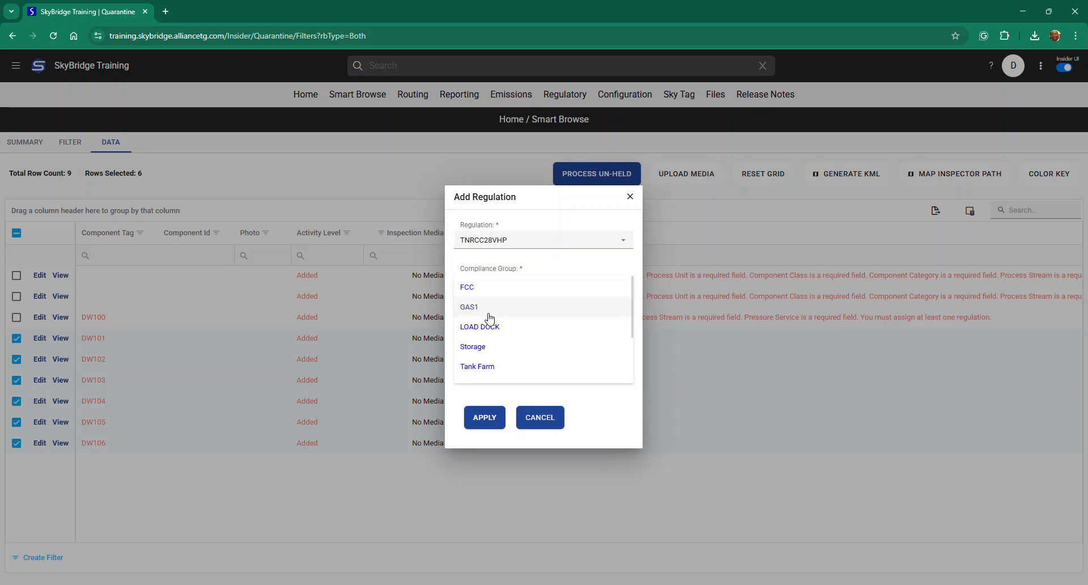
{"action": "scroll", "coordinate": [490, 346], "scroll_direction": "down", "scroll_amount": 1}
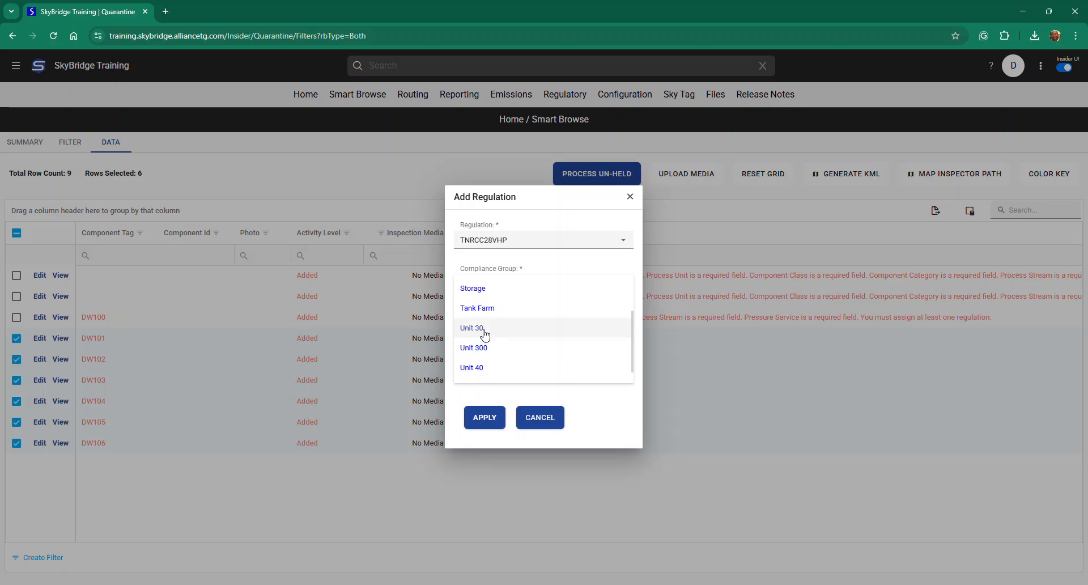
{"action": "left_click", "coordinate": [483, 328]}
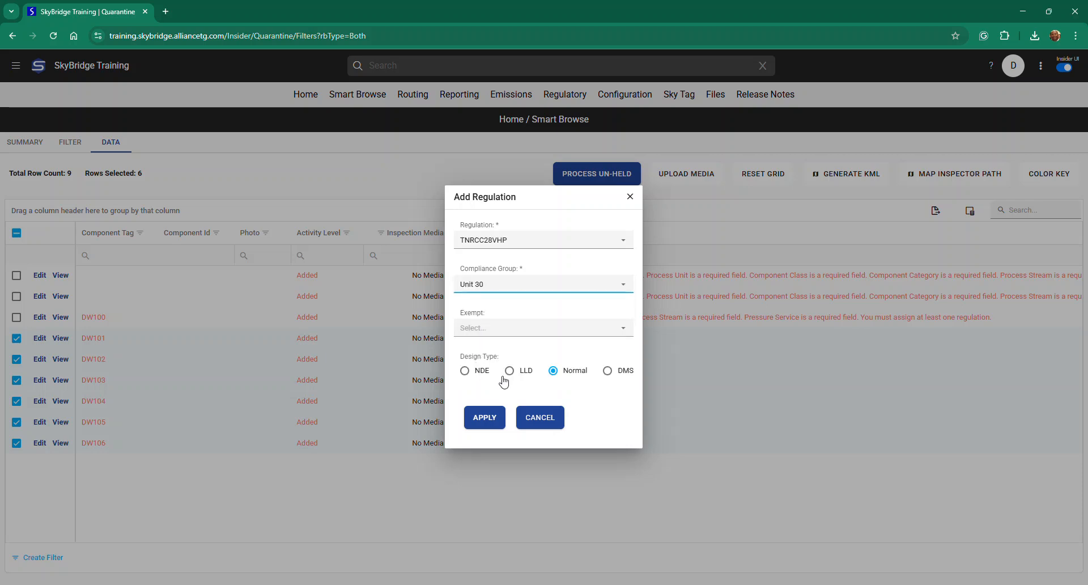
{"action": "left_click", "coordinate": [485, 420]}
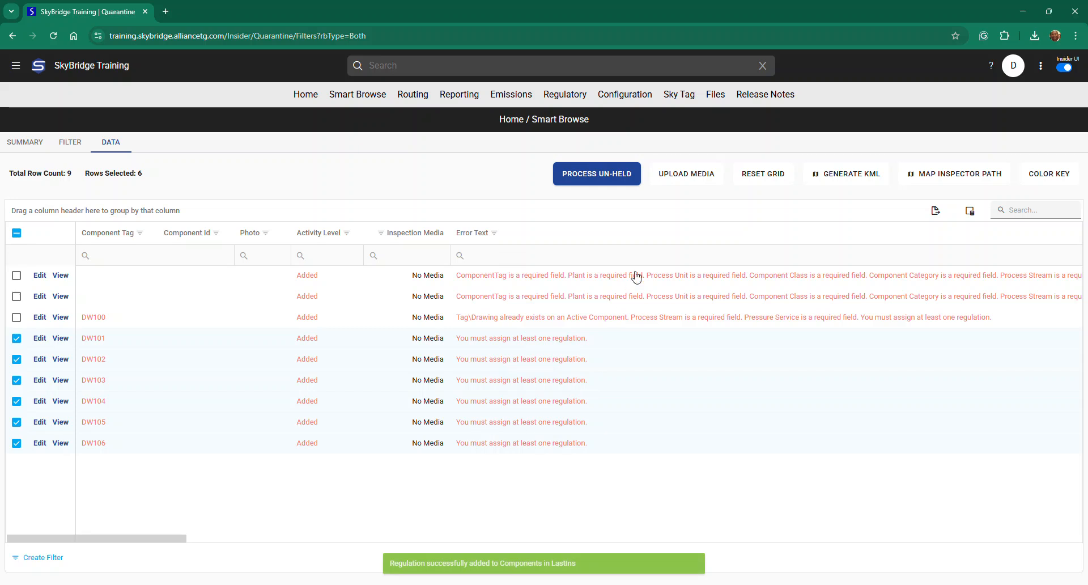
{"action": "left_click", "coordinate": [760, 180]}
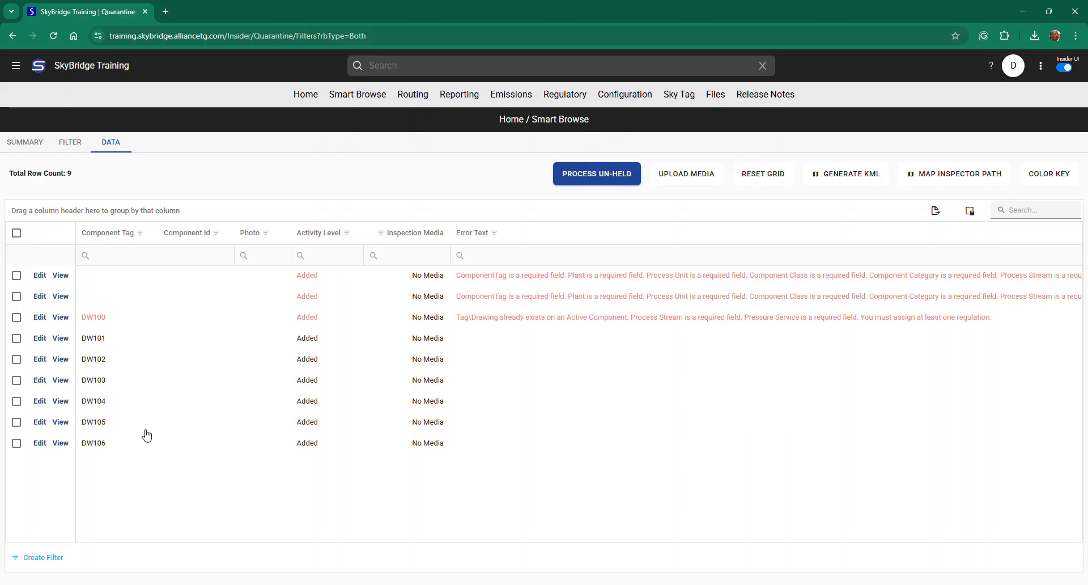
- Select the DW101 through DW106 records and un-hold them, confirming the change
{"action": "left_click", "coordinate": [16, 339]}
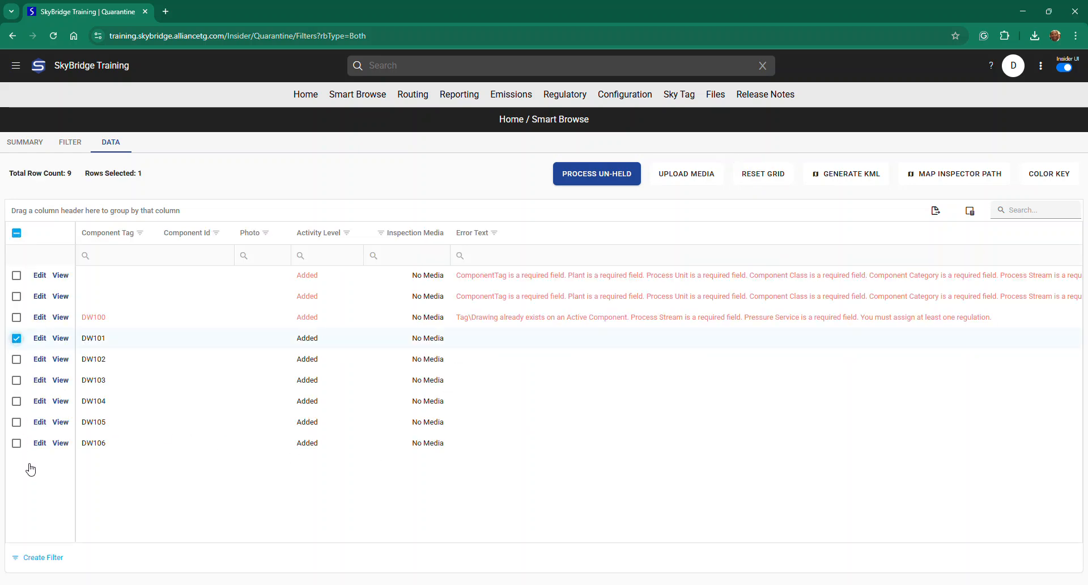
{"action": "left_click", "coordinate": [17, 444], "text": "shift"}
{"action": "right_click", "coordinate": [386, 366]}
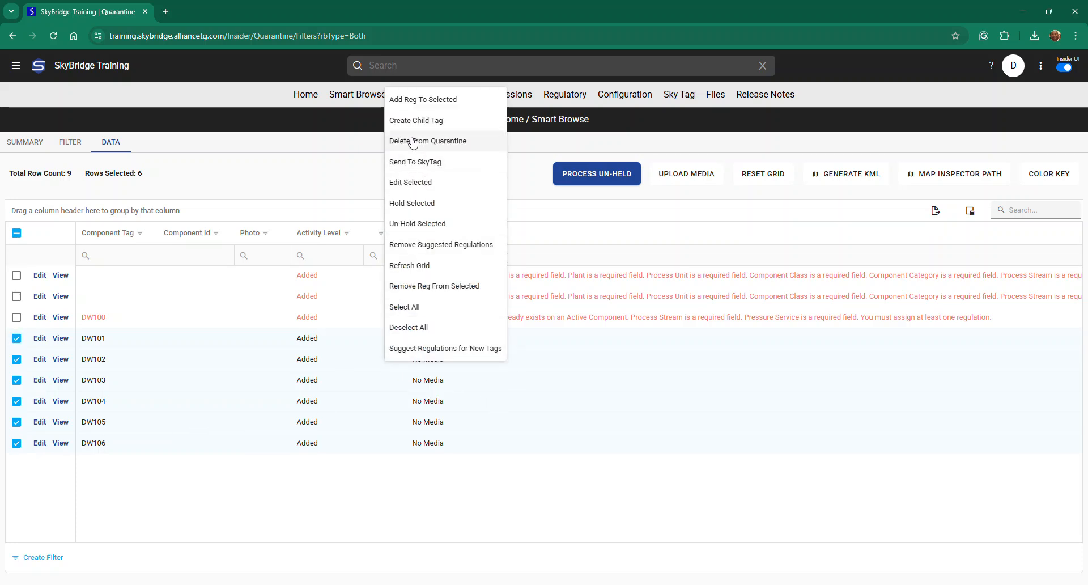
{"action": "left_click", "coordinate": [403, 224]}
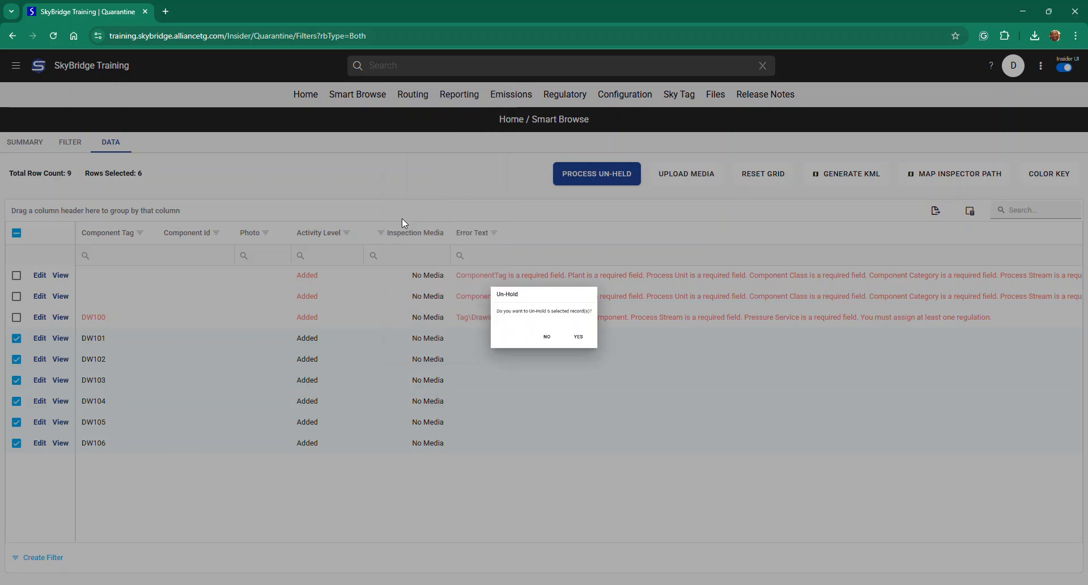
{"action": "left_click", "coordinate": [602, 346]}
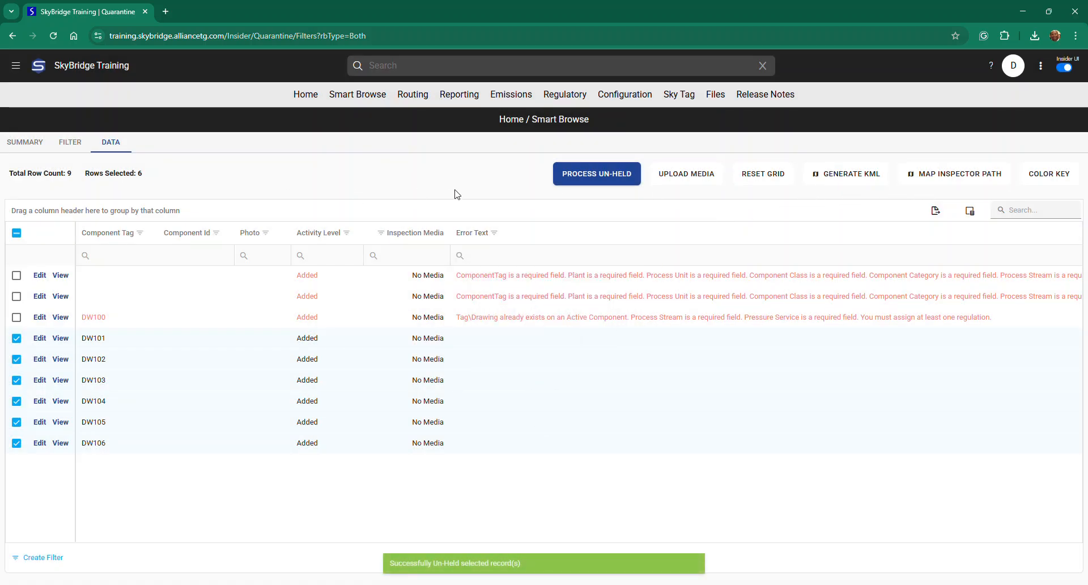
- Process the un-held DW101 through DW106 records out of quarantine, confirming the processing
{"action": "left_click", "coordinate": [597, 176]}
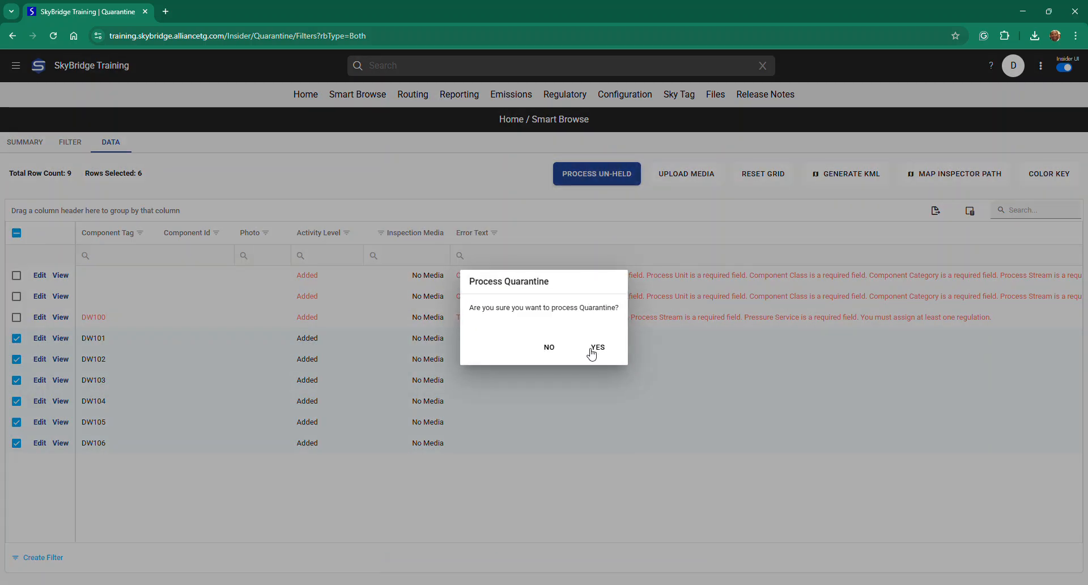
{"action": "left_click", "coordinate": [595, 348]}
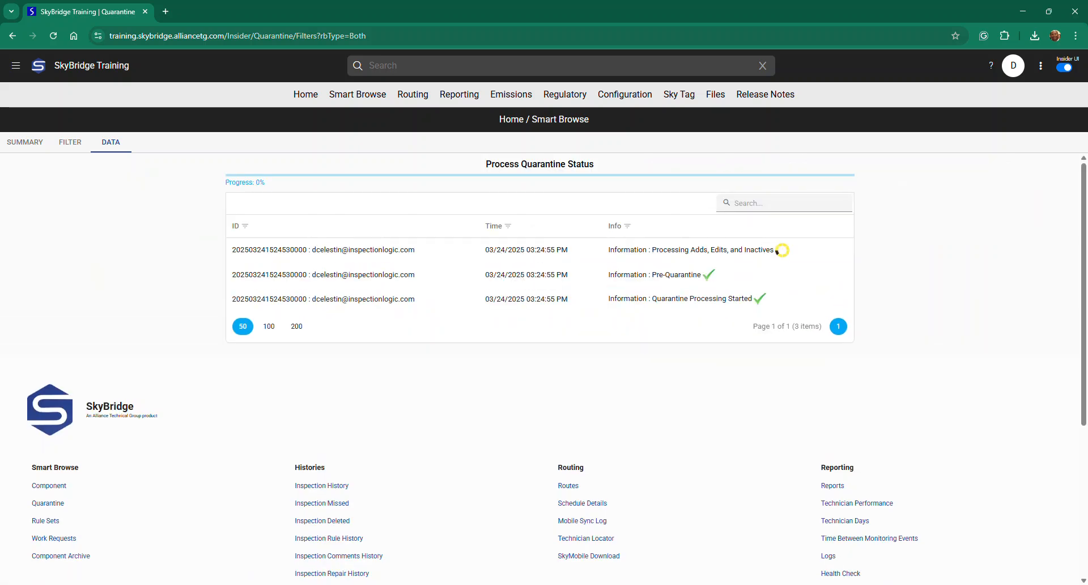
- Bring up the SM T570 tablet window with the quarantine import spreadsheet and move it clear of the quarantine processing status
{"action": "mouse_move", "coordinate": [695, 584]}
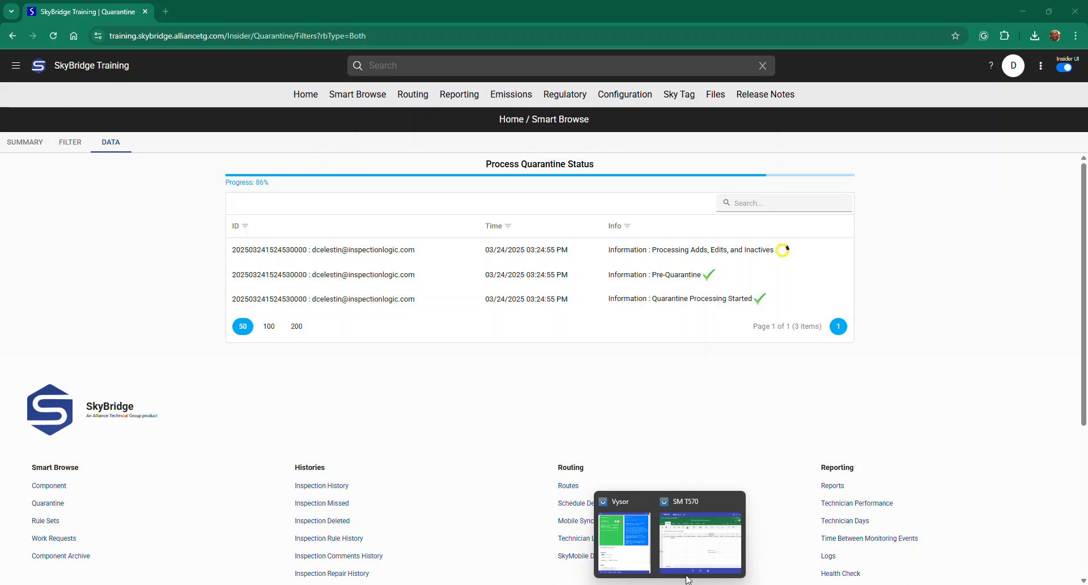
{"action": "left_click_drag", "start_coordinate": [618, 1], "coordinate": [531, 193]}
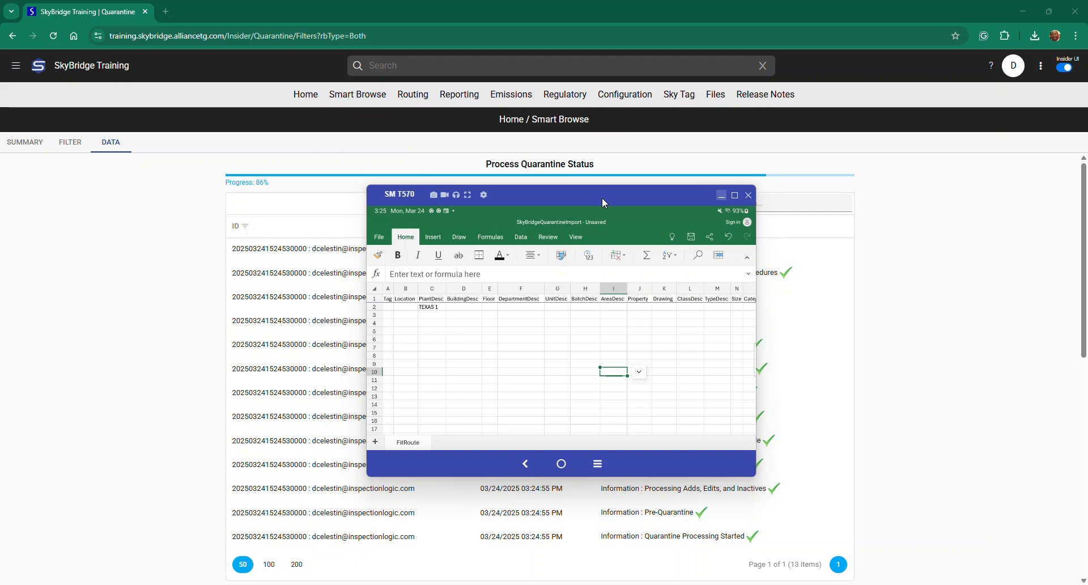
{"action": "left_click_drag", "start_coordinate": [598, 196], "coordinate": [1087, 199]}
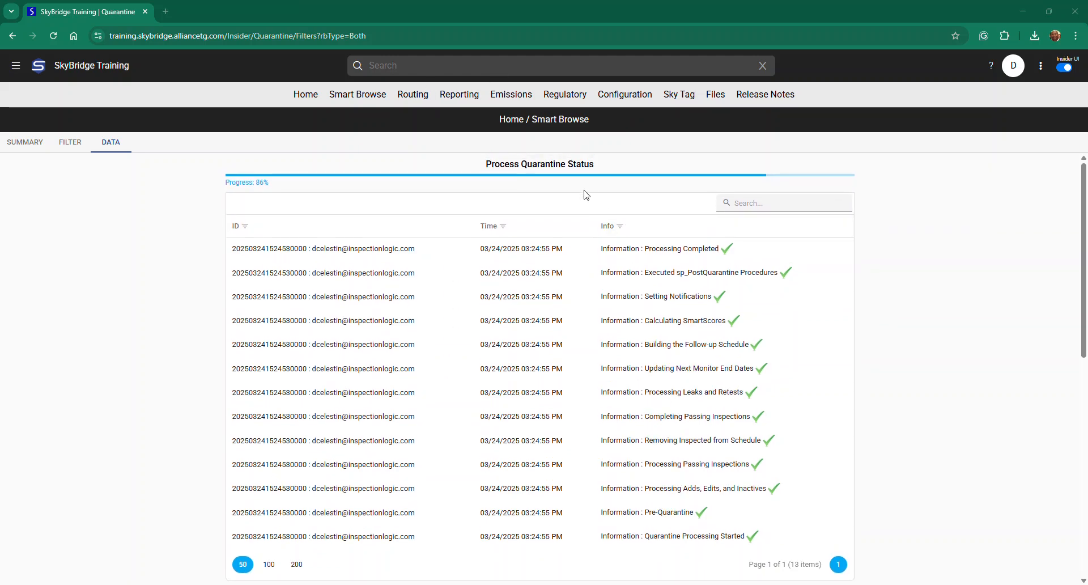
- Open the Quarantine Import Dashboard to review the import history and activate the search for the imported files
{"action": "left_click", "coordinate": [625, 94]}
{"action": "mouse_move", "coordinate": [284, 168]}
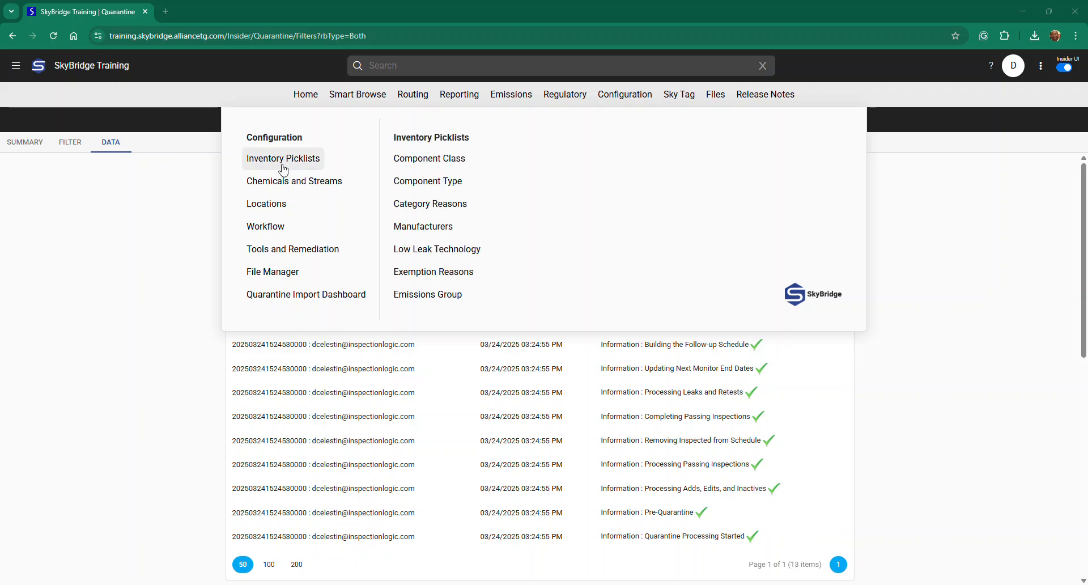
{"action": "left_click", "coordinate": [278, 299]}
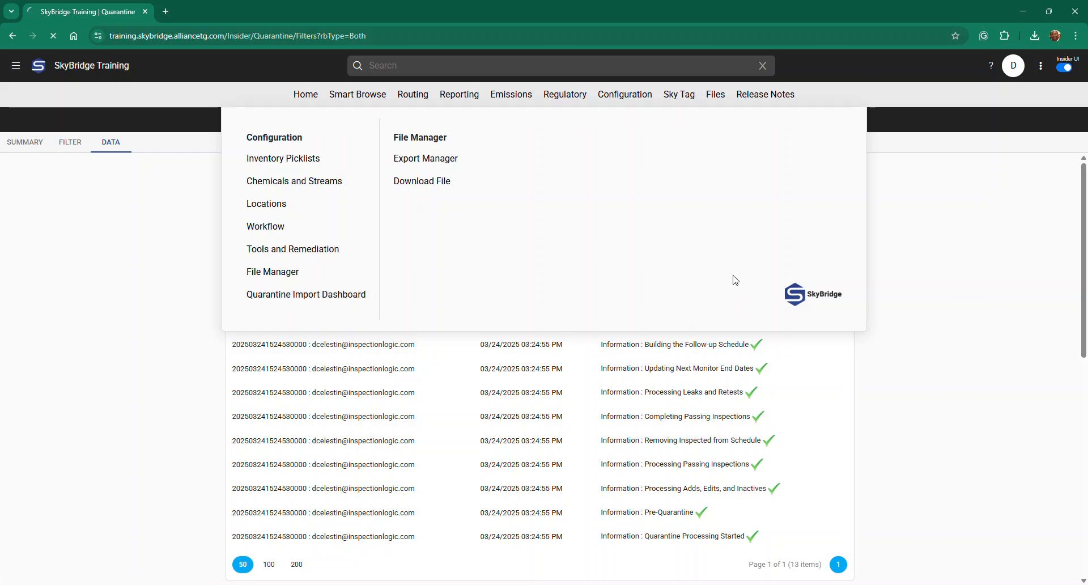
{"action": "left_click", "coordinate": [624, 94]}
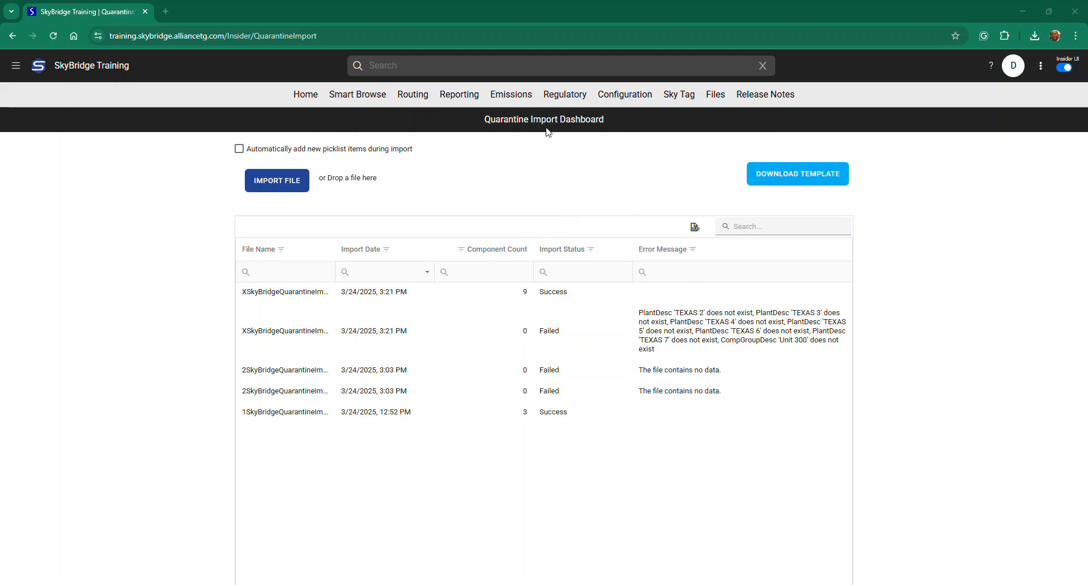
{"action": "mouse_move", "coordinate": [623, 101]}
{"action": "left_click", "coordinate": [759, 227]}
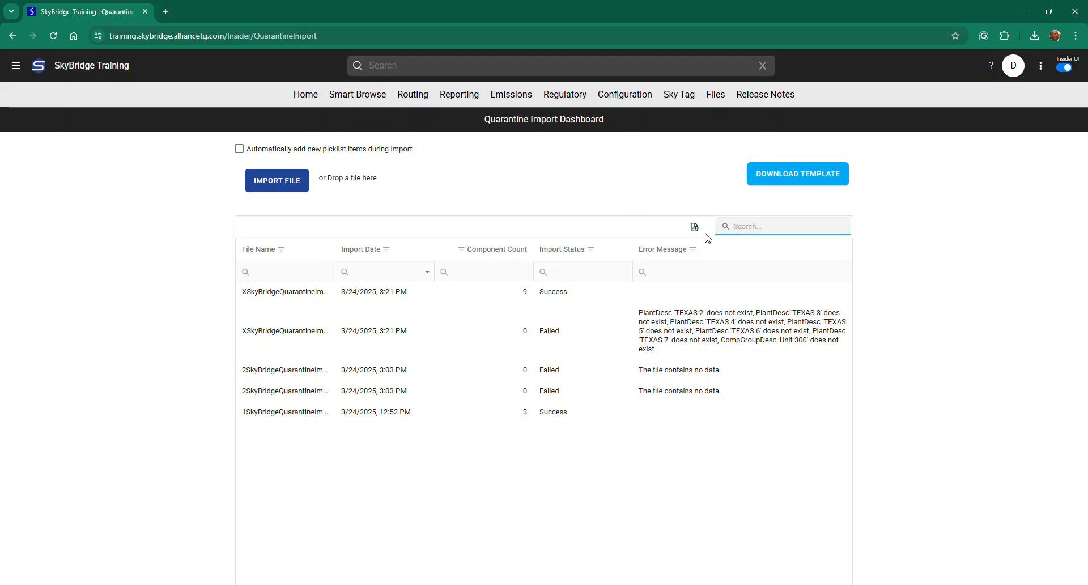